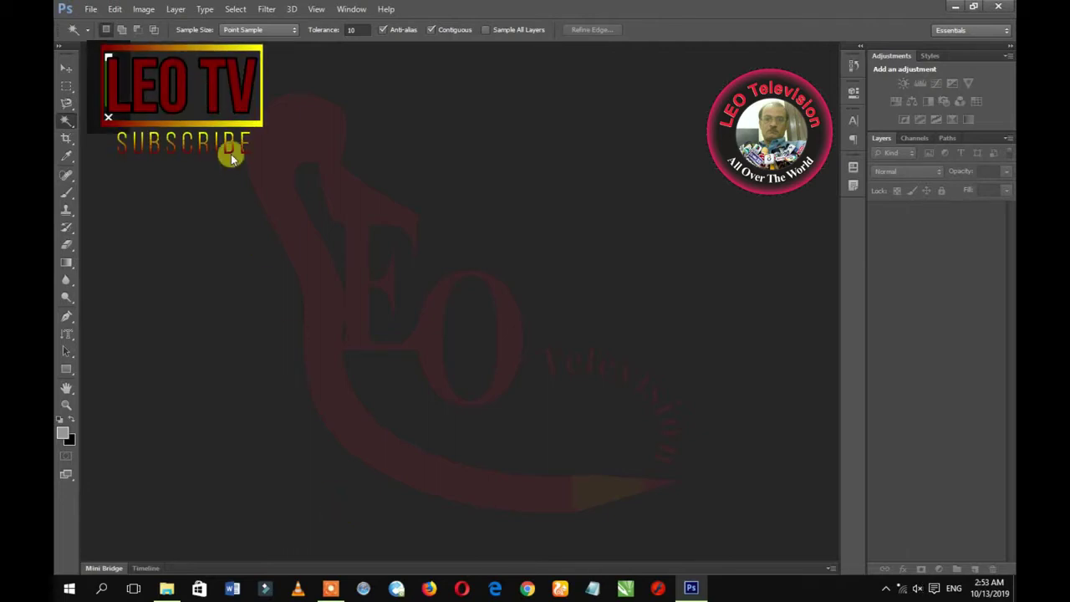
# Open both school-bag PNG images in the Bags folder together.
pyautogui.click(92, 9)
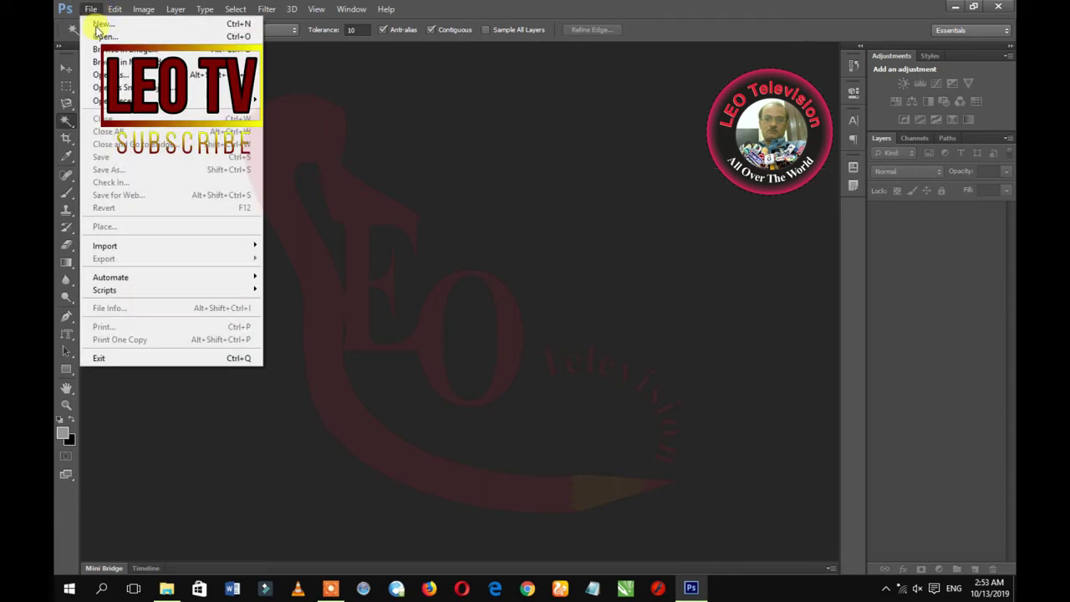
pyautogui.click(108, 34)
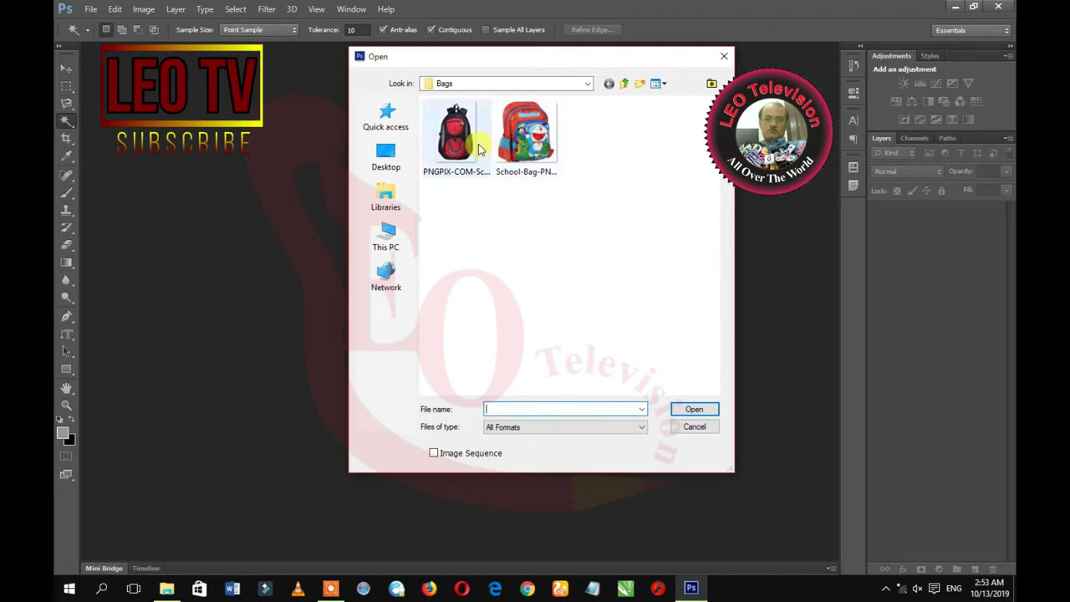
pyautogui.hotkey('ctrl', 'a')
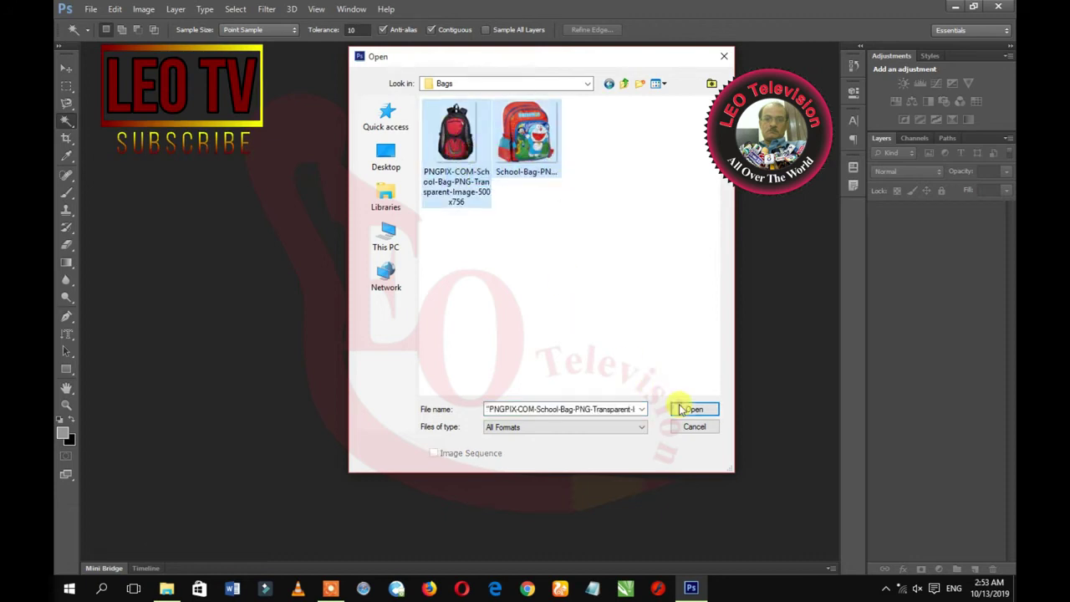
pyautogui.click(682, 409)
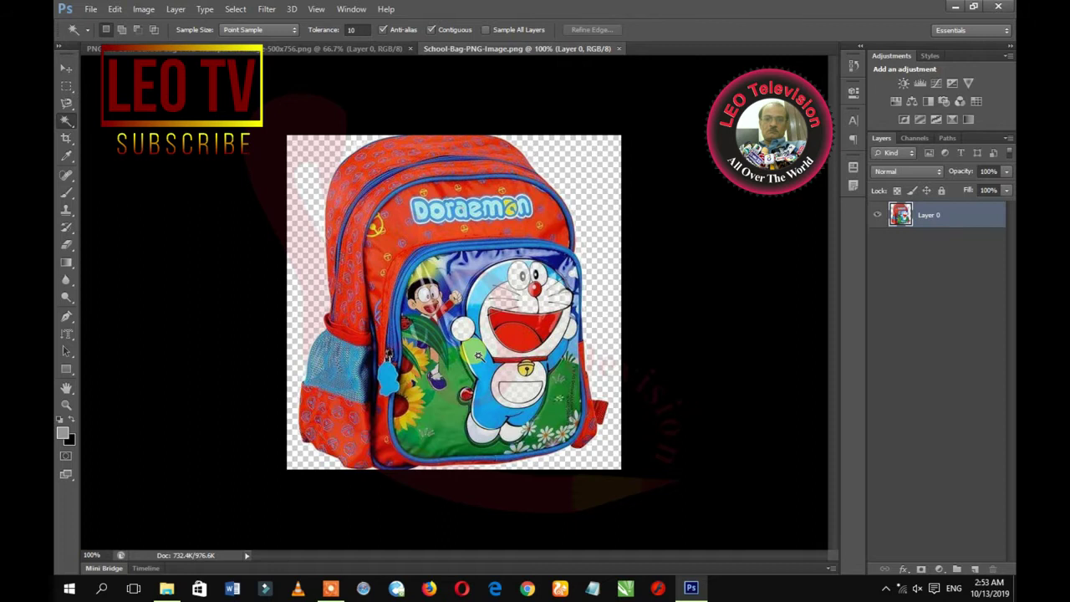
# Close the red-and-black backpack document, leaving only the Doraemon bag open.
pyautogui.click(366, 50)
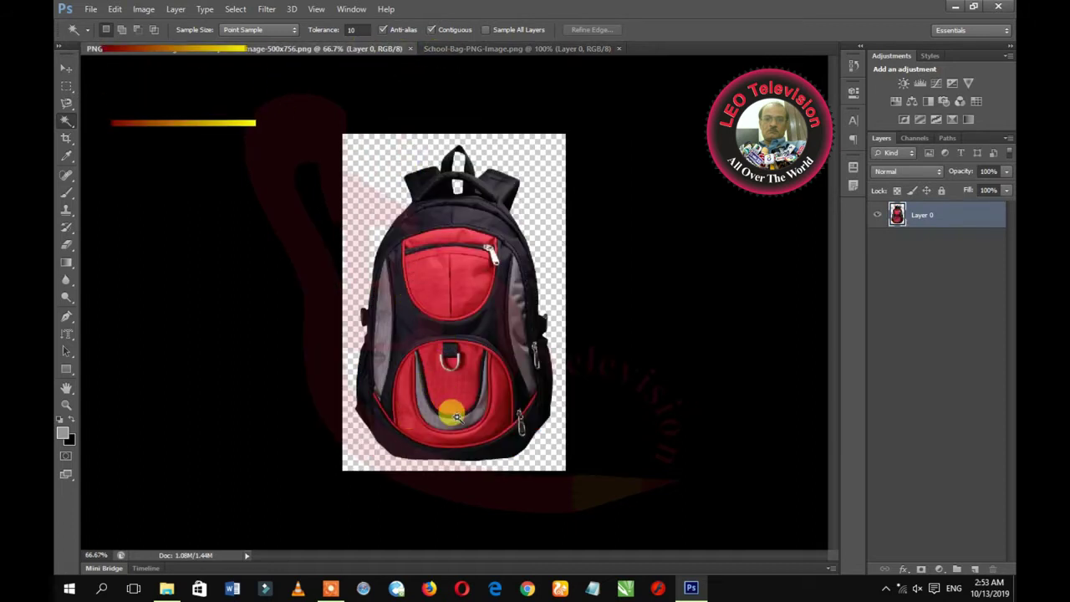
pyautogui.click(409, 49)
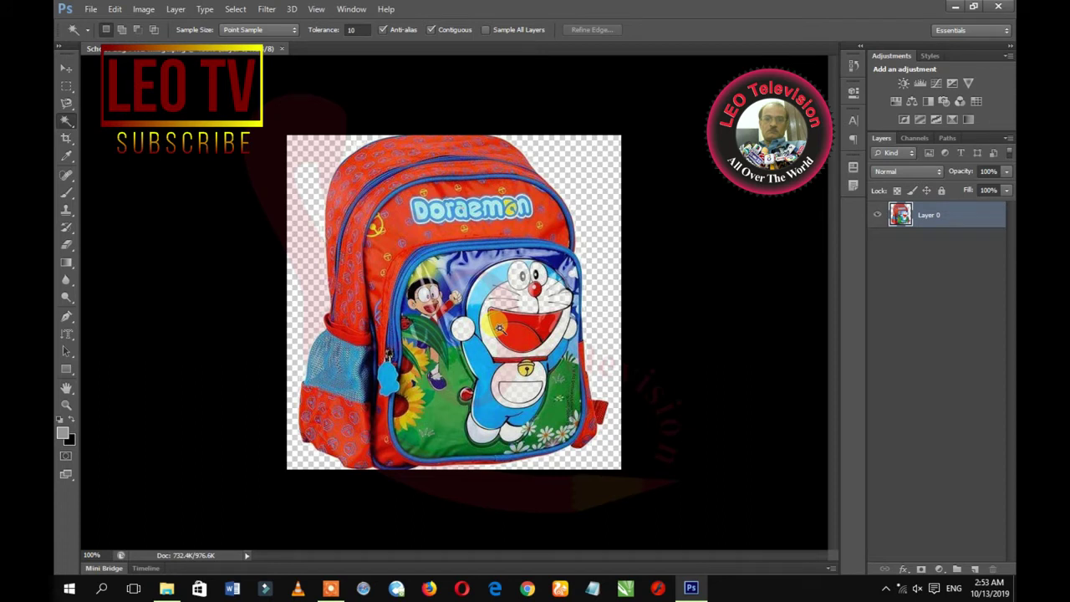
# Erase the bag's top-left corner, top strip and left side using rectangular selections.
pyautogui.click(72, 87)
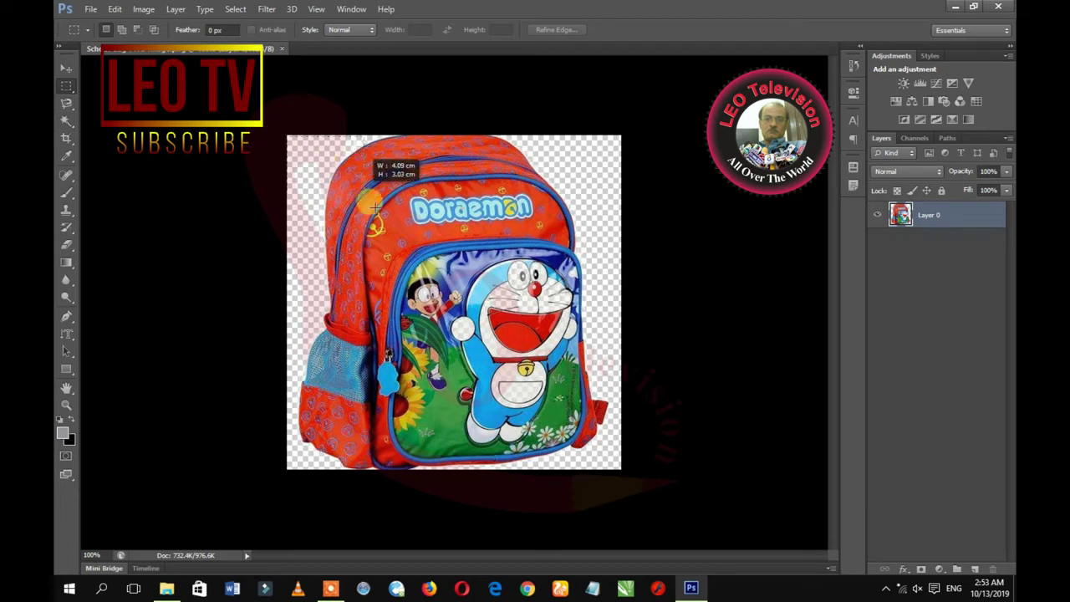
pyautogui.moveTo(284, 134); pyautogui.dragTo(405, 245)
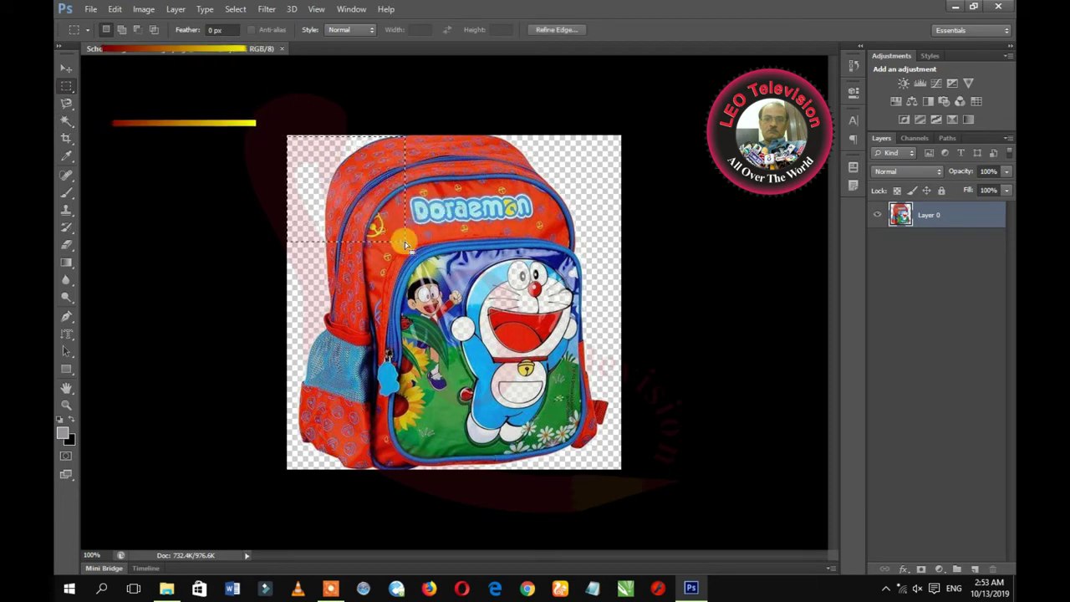
pyautogui.press('Delete')
pyautogui.moveTo(376, 163)
pyautogui.mouseDown()
pyautogui.moveTo(488, 158)
pyautogui.moveTo(590, 170)
pyautogui.moveTo(335, 253)
pyautogui.moveTo(338, 342)
pyautogui.moveTo(377, 407)
pyautogui.mouseUp()
pyautogui.press('Delete')
pyautogui.press('Delete')
pyautogui.press('Delete')
pyautogui.press('Delete')
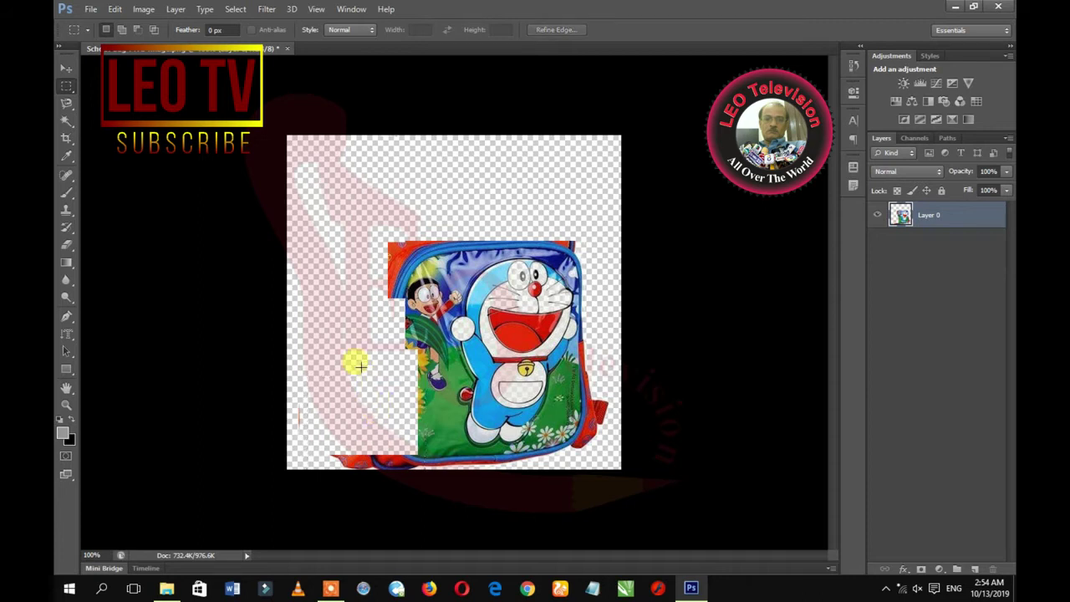
pyautogui.moveTo(365, 201)
pyautogui.mouseDown()
pyautogui.moveTo(427, 359)
pyautogui.moveTo(447, 458)
pyautogui.mouseUp()
pyautogui.press('Delete')
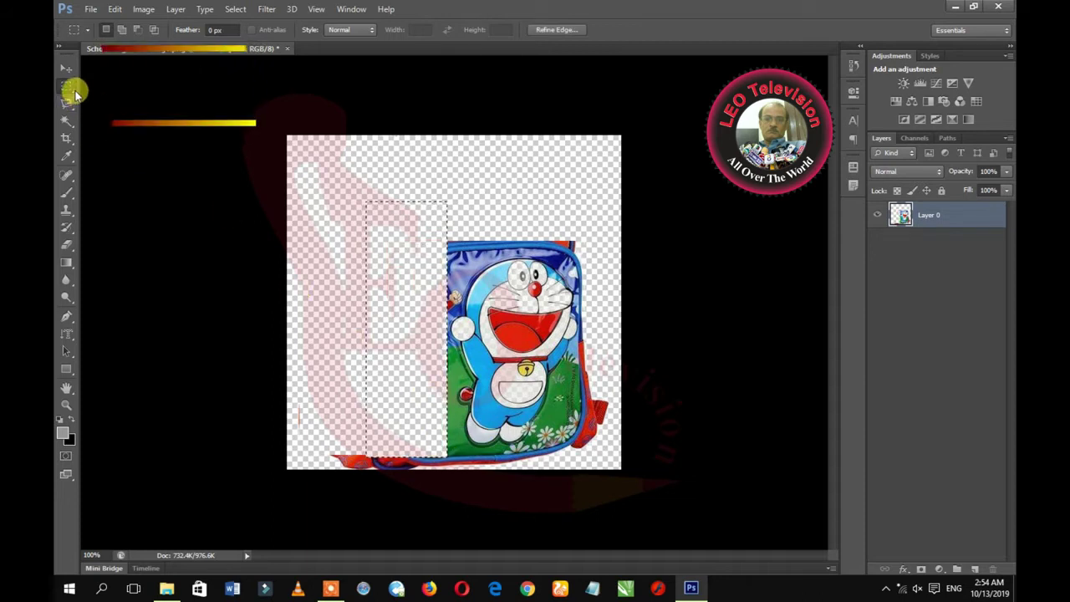
# Erase an oval area over the Doraemon pocket's upper-left corner to round it off.
pyautogui.rightClick(70, 89)
pyautogui.click(108, 87)
pyautogui.moveTo(358, 179); pyautogui.dragTo(448, 239)
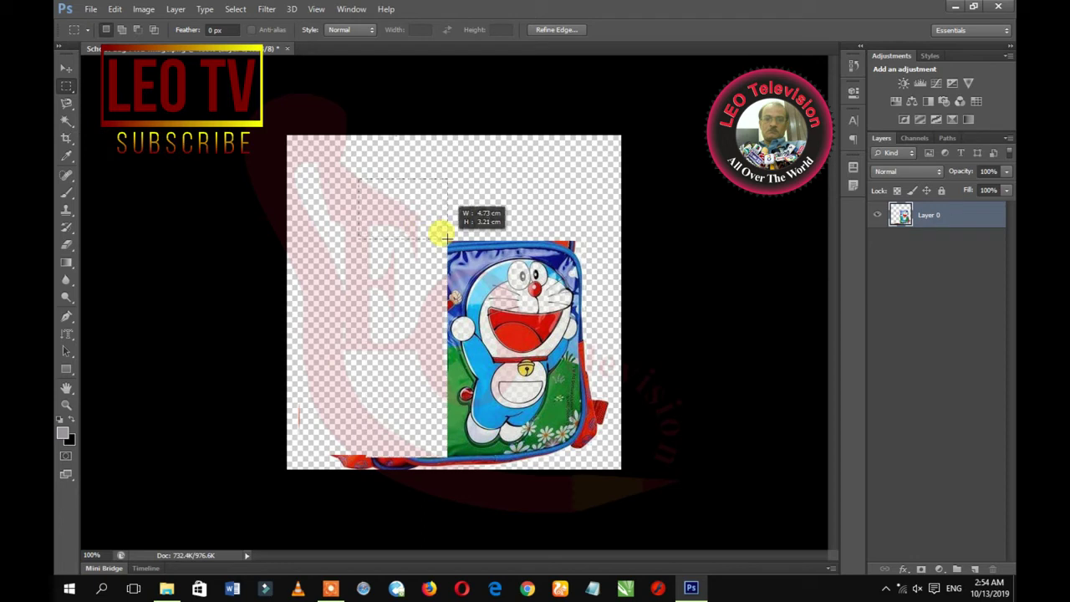
pyautogui.rightClick(74, 92)
pyautogui.click(123, 94)
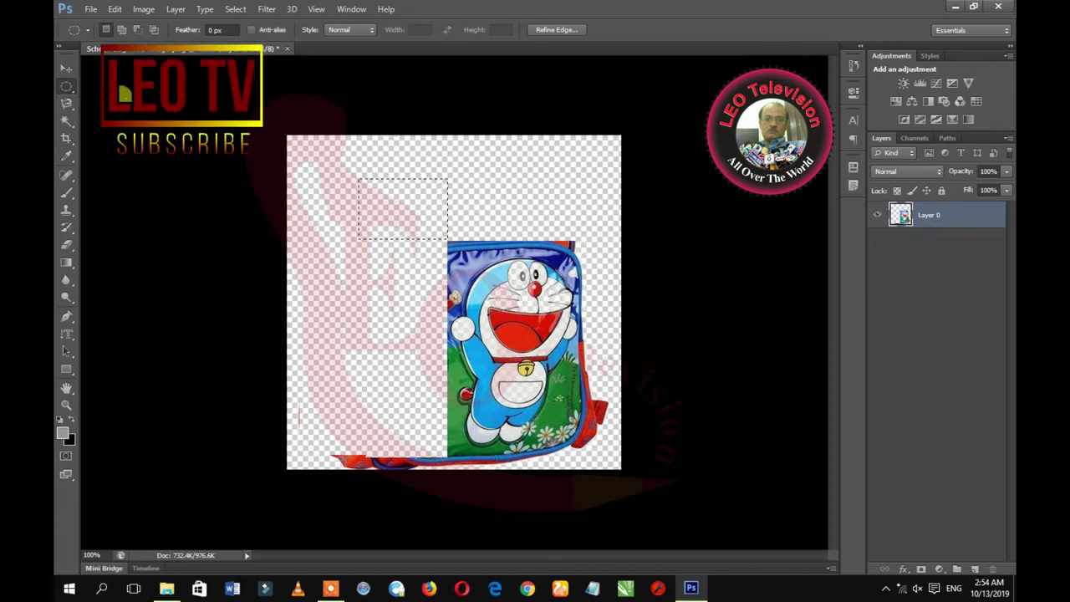
pyautogui.moveTo(357, 191)
pyautogui.mouseDown()
pyautogui.moveTo(411, 254)
pyautogui.moveTo(434, 263)
pyautogui.mouseUp()
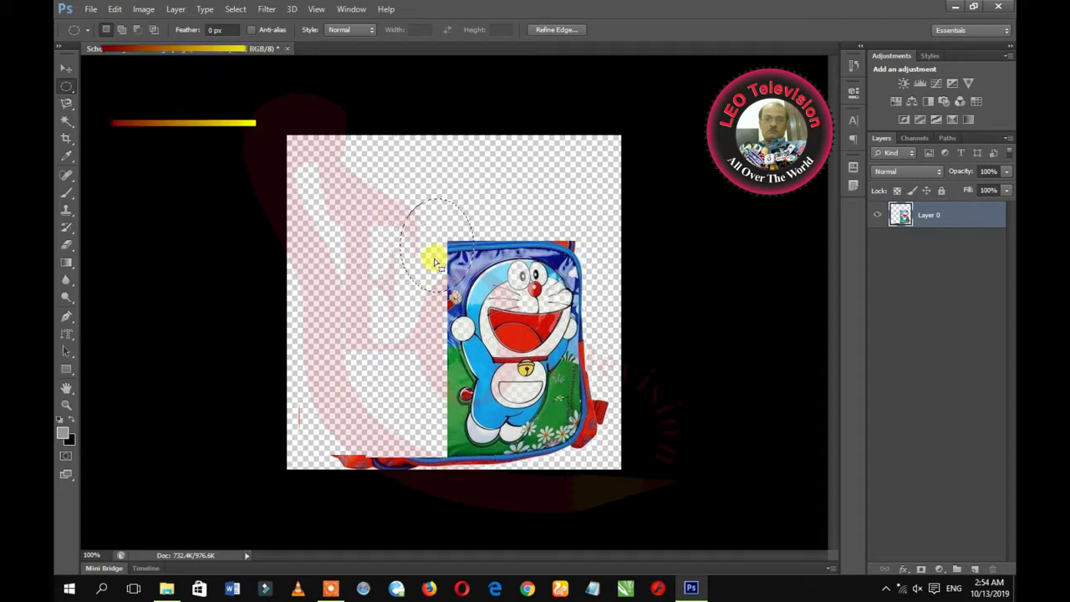
pyautogui.press('Delete')
# Select the leftover bag area at the bottom-left with a rectangular marquee.
pyautogui.moveTo(424, 265); pyautogui.dragTo(362, 452)
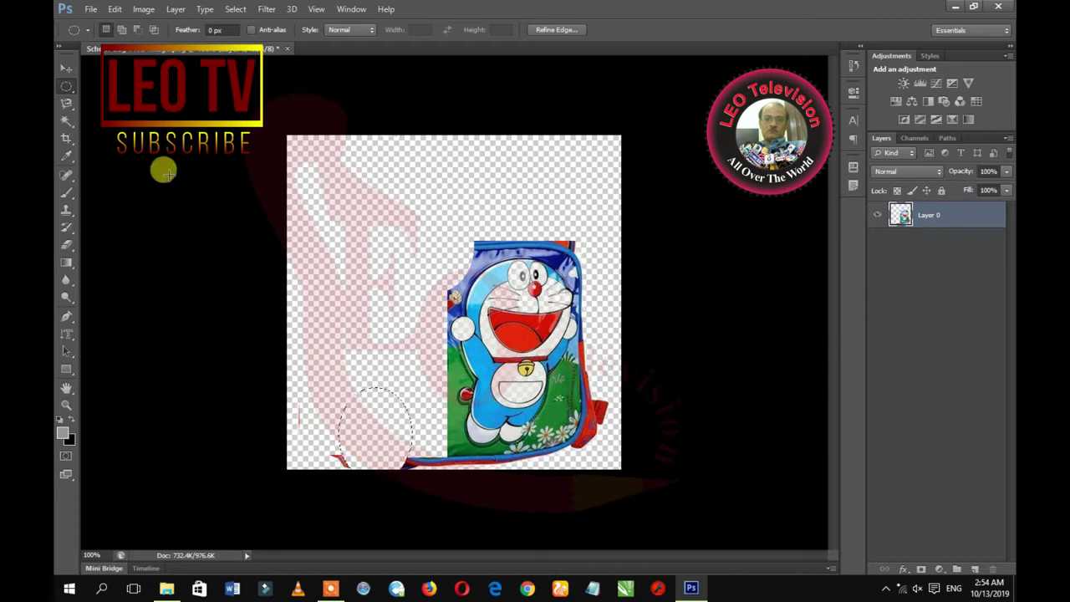
pyautogui.rightClick(69, 87)
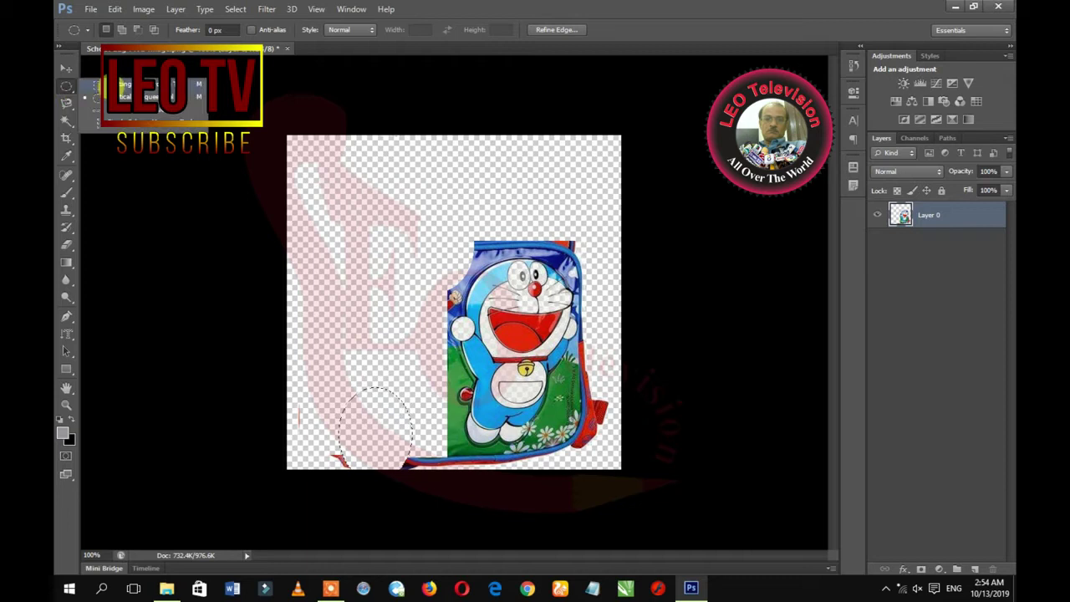
pyautogui.click(121, 86)
pyautogui.moveTo(296, 276); pyautogui.dragTo(418, 483)
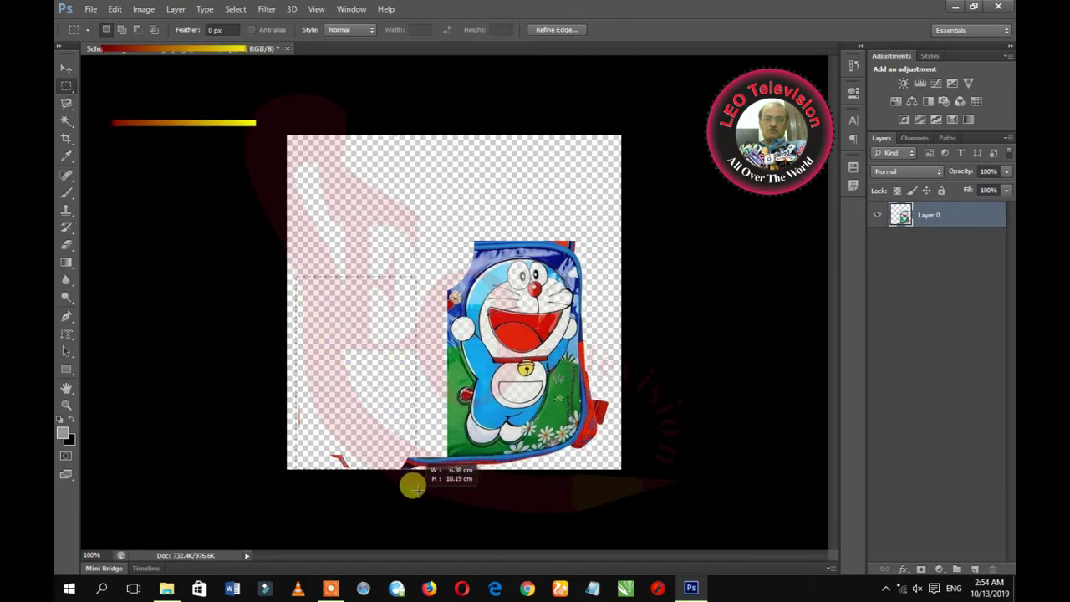
# Position the marquee over the bottom-left scraps and the pocket's right edge.
pyautogui.moveTo(376, 421)
pyautogui.mouseDown()
pyautogui.moveTo(404, 428)
pyautogui.moveTo(342, 425)
pyautogui.moveTo(497, 210)
pyautogui.moveTo(621, 214)
pyautogui.moveTo(654, 342)
pyautogui.moveTo(656, 423)
pyautogui.moveTo(412, 123)
pyautogui.mouseUp()
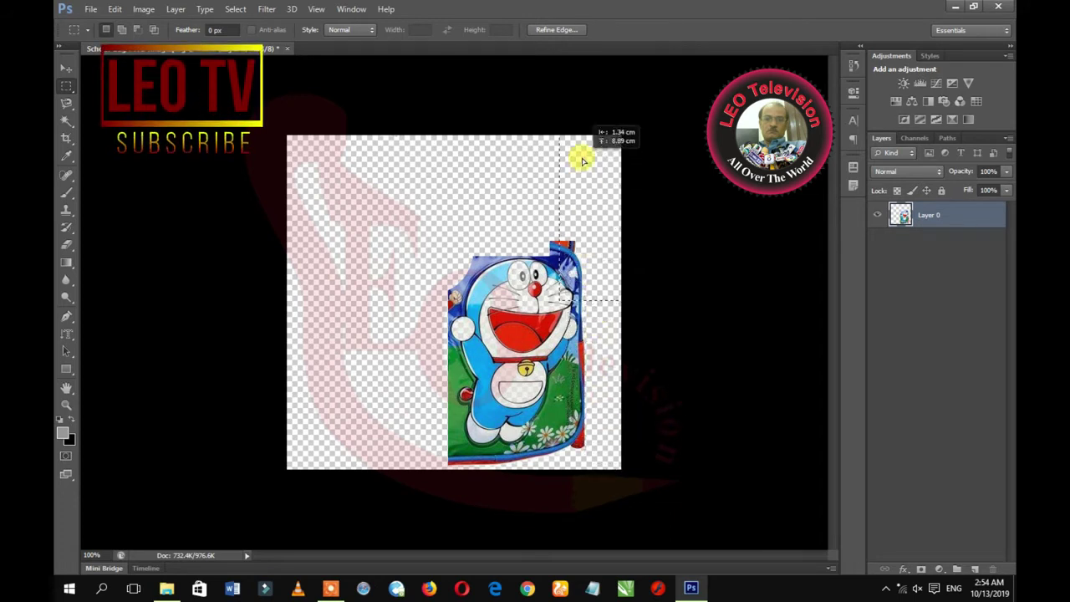
pyautogui.moveTo(470, 183)
pyautogui.mouseDown()
pyautogui.moveTo(599, 193)
pyautogui.moveTo(345, 201)
pyautogui.mouseUp()
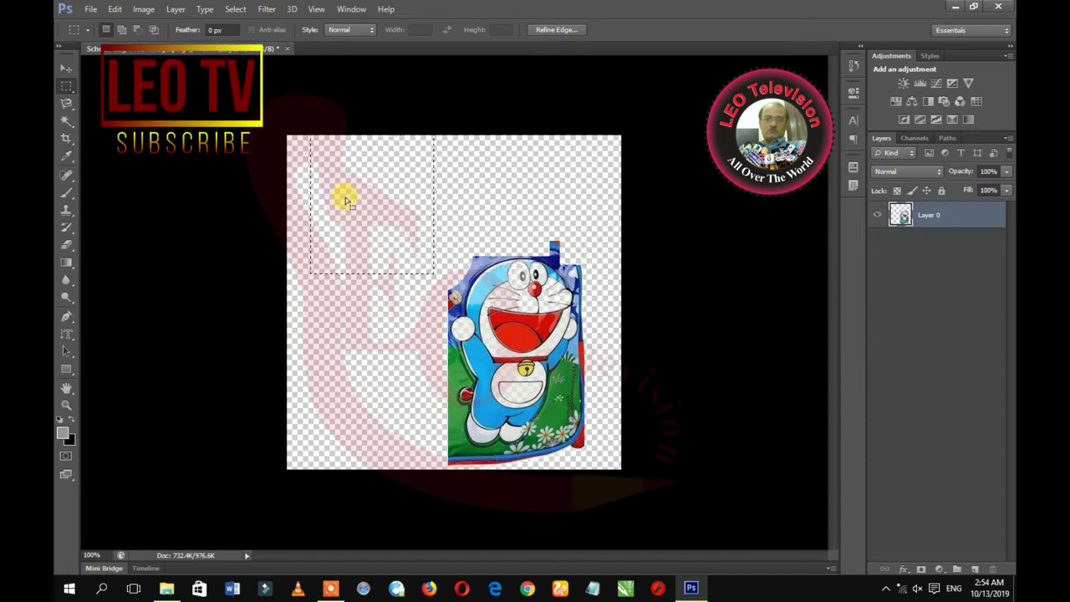
pyautogui.click(72, 124)
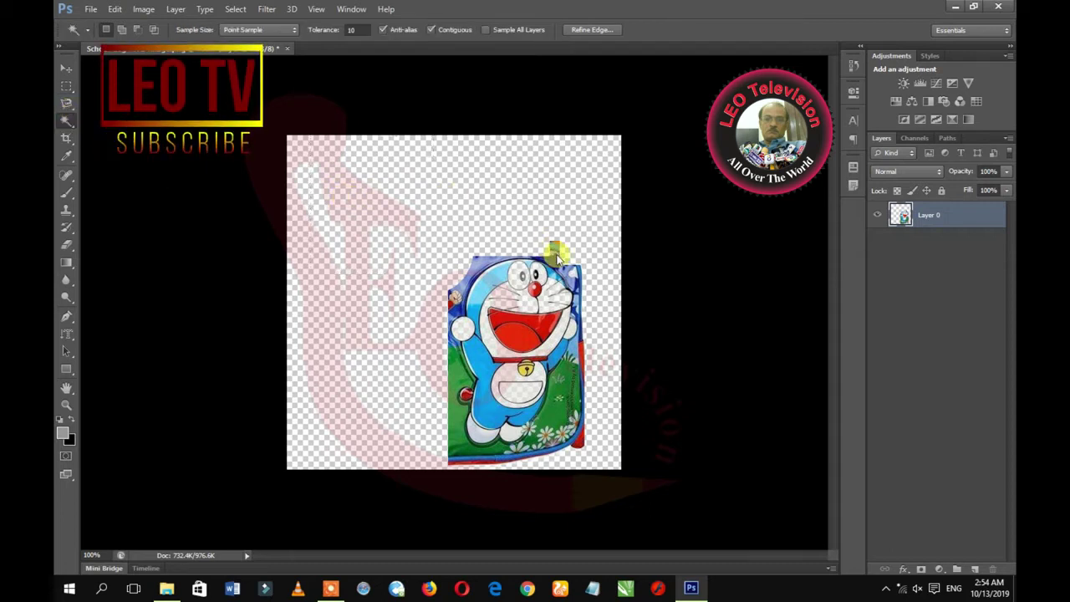
# Zoom to 300% on Doraemon's face and sample a colour area with the Magic Wand.
pyautogui.press('z')
pyautogui.click(506, 268)
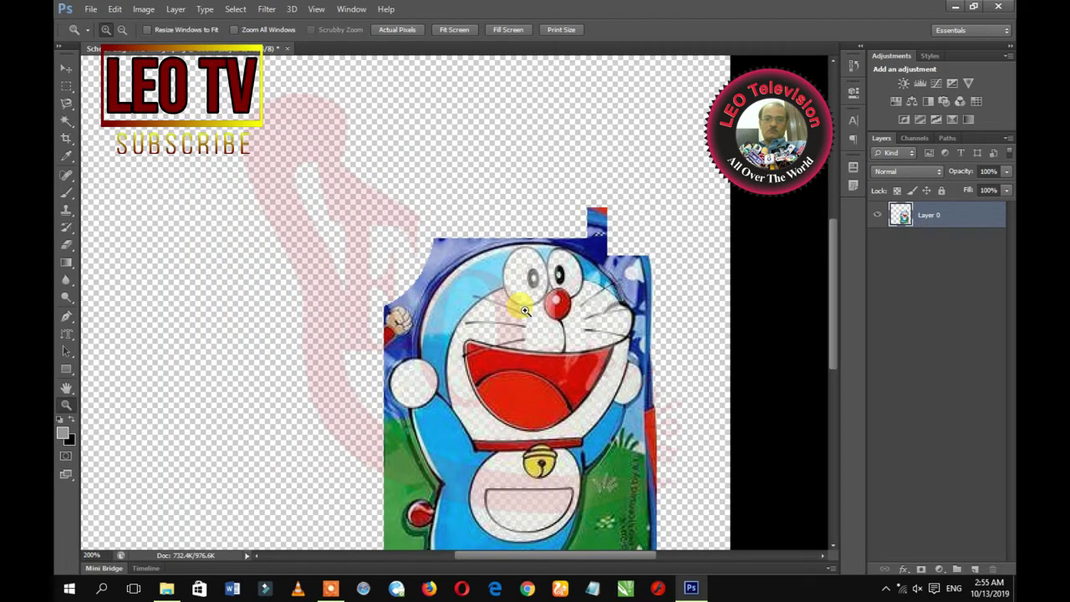
pyautogui.click(524, 310)
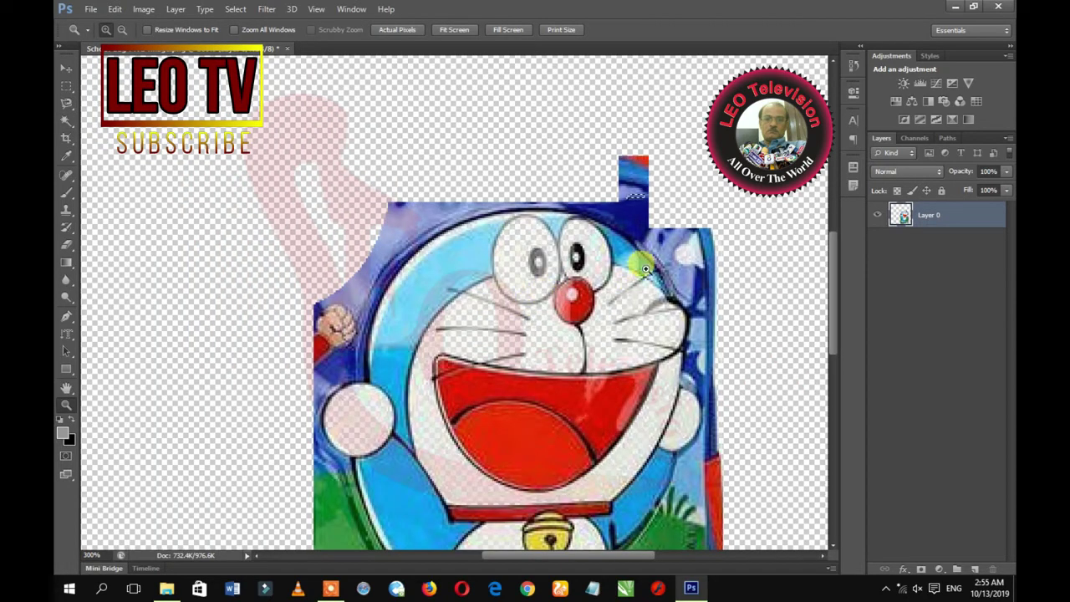
pyautogui.moveTo(834, 287); pyautogui.dragTo(830, 317)
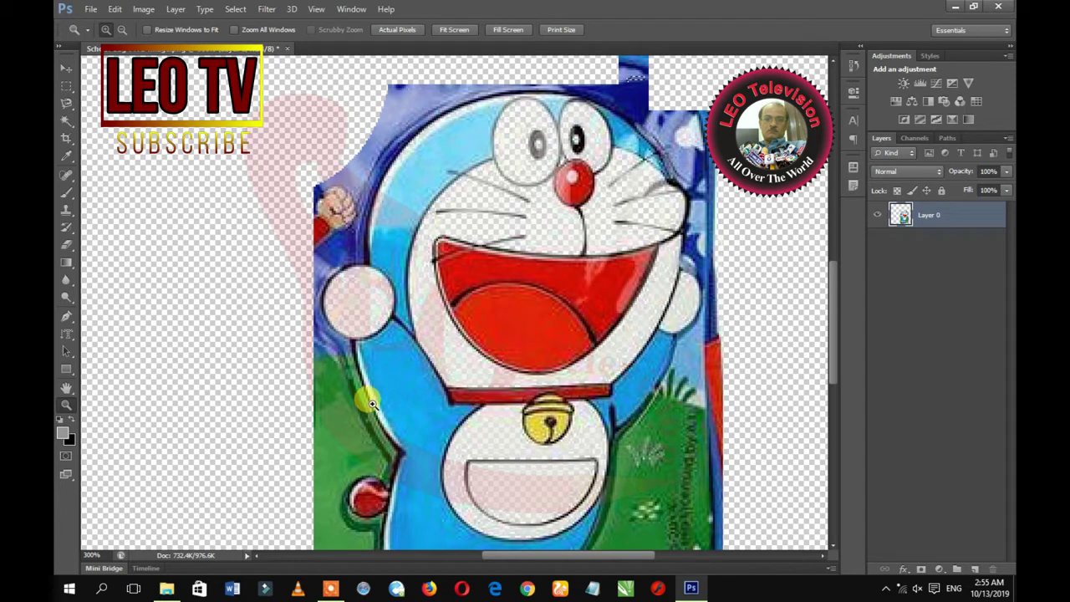
pyautogui.click(66, 121)
pyautogui.click(405, 219)
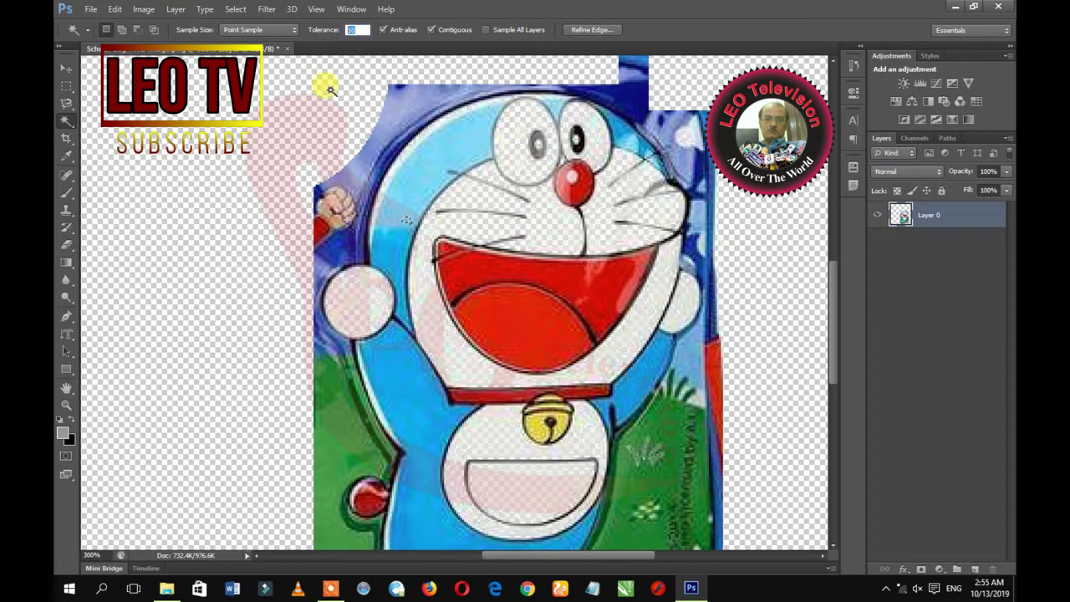
# Set Magic Wand tolerance to 50 and delete the green grass at the lower right.
pyautogui.write('50')
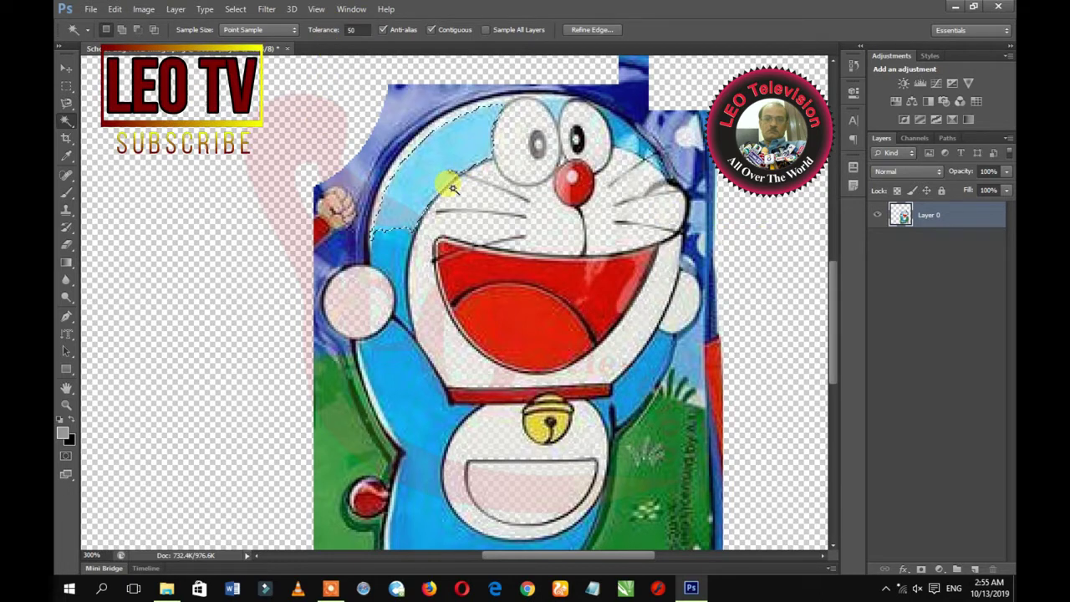
pyautogui.click(452, 351)
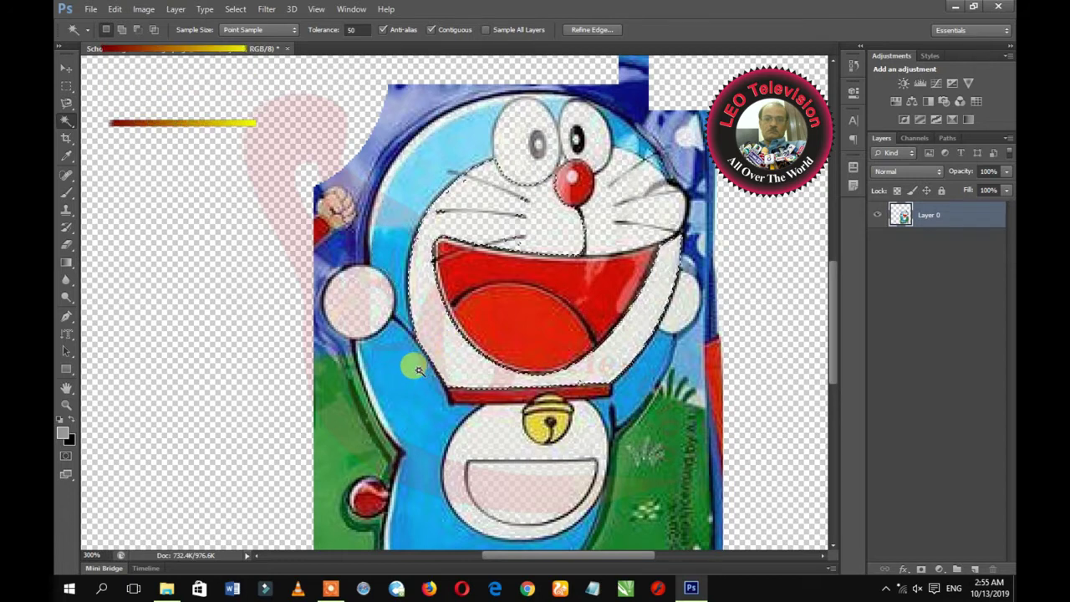
pyautogui.click(422, 481)
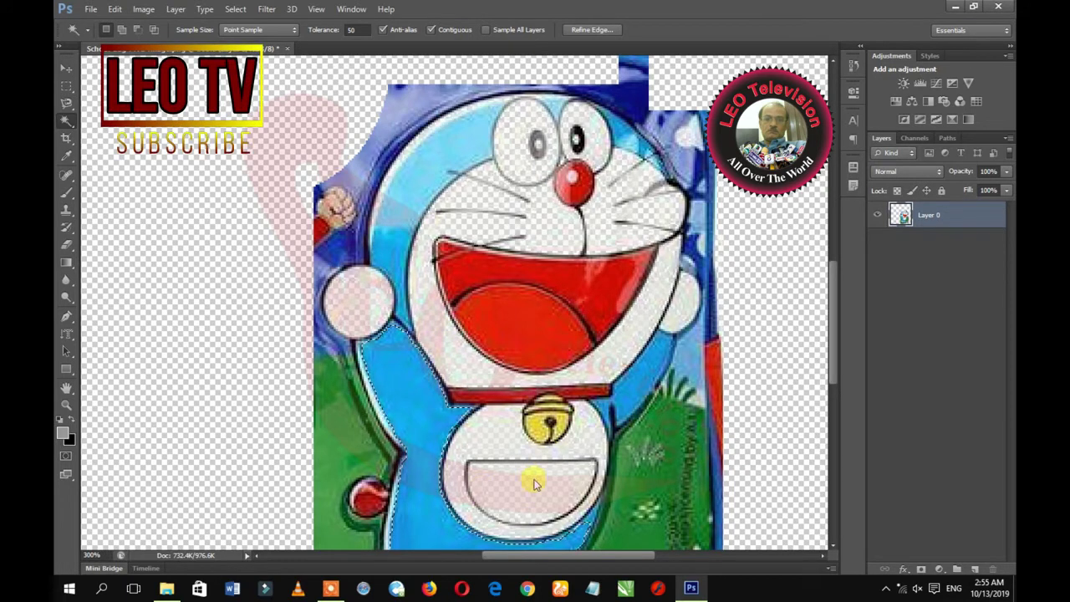
pyautogui.click(677, 463)
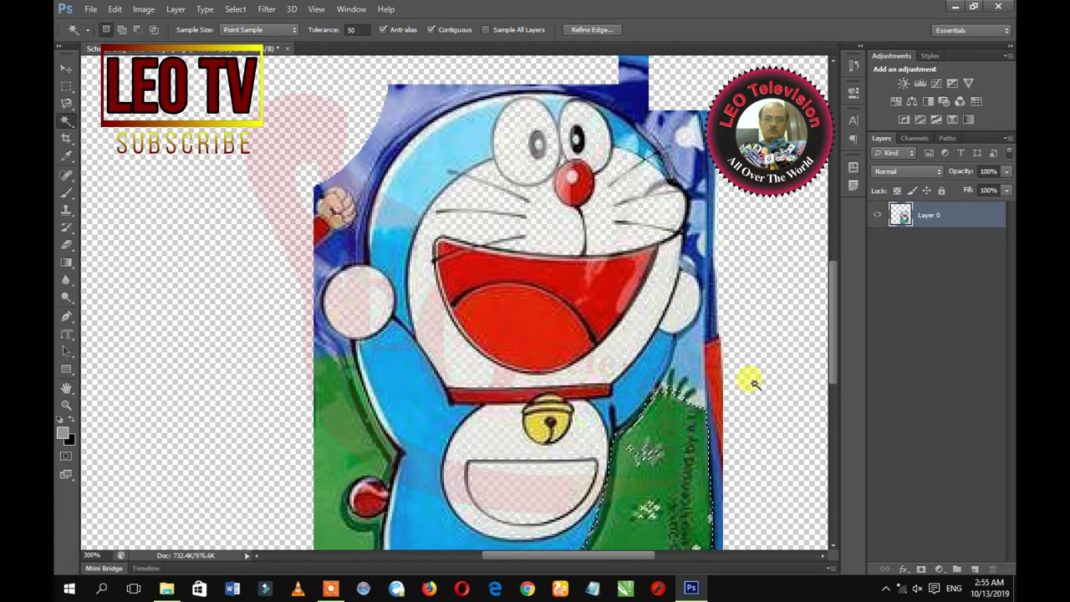
pyautogui.moveTo(835, 329); pyautogui.dragTo(836, 400)
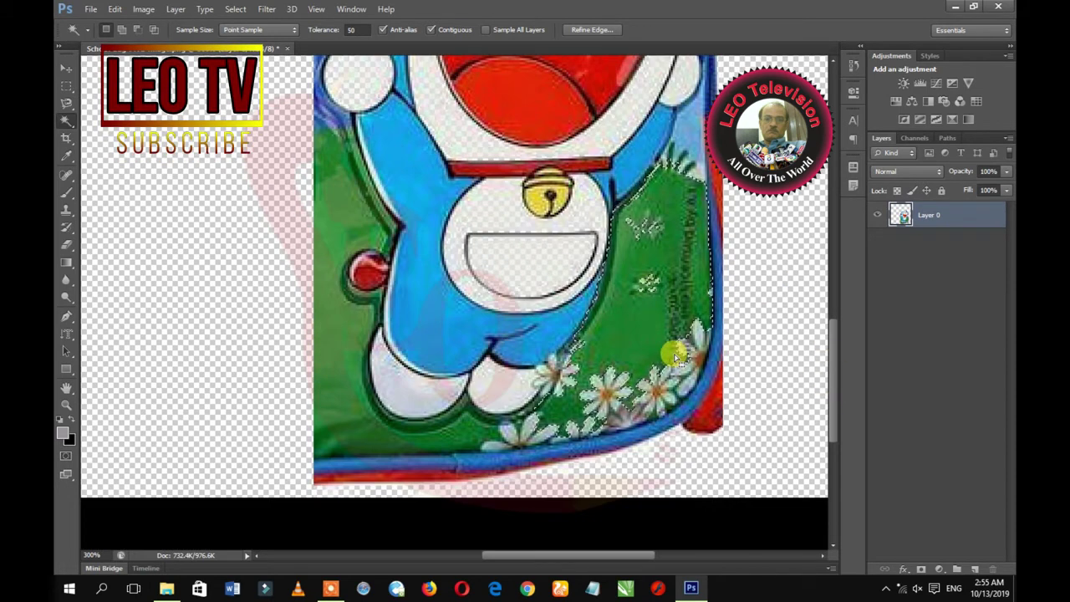
pyautogui.press('Delete')
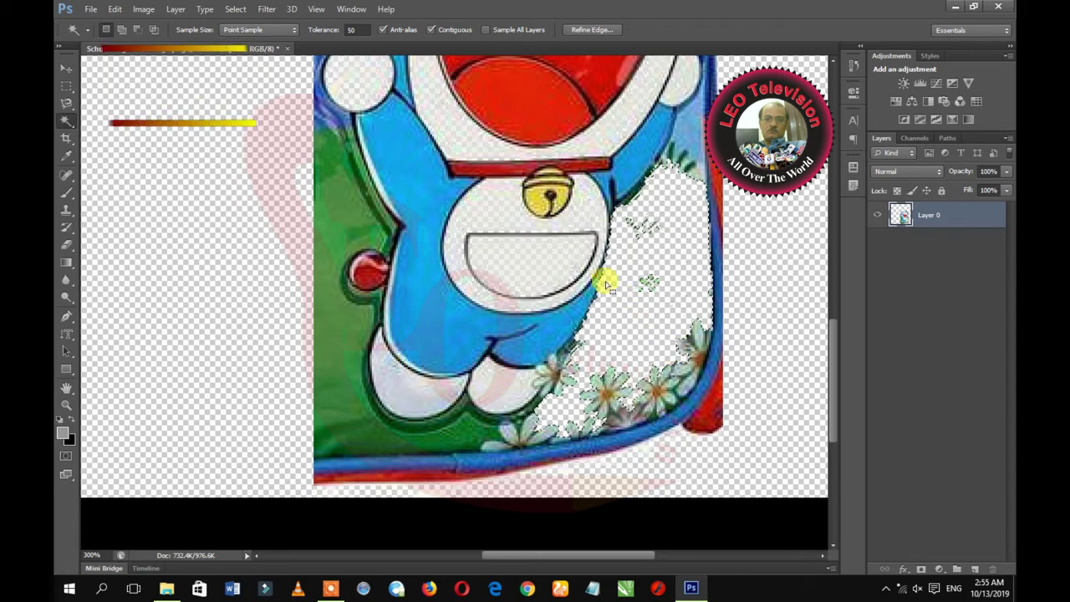
# Delete the green background left of Doraemon, along the bottom and under the feet.
pyautogui.click(352, 241)
pyautogui.press('Delete')
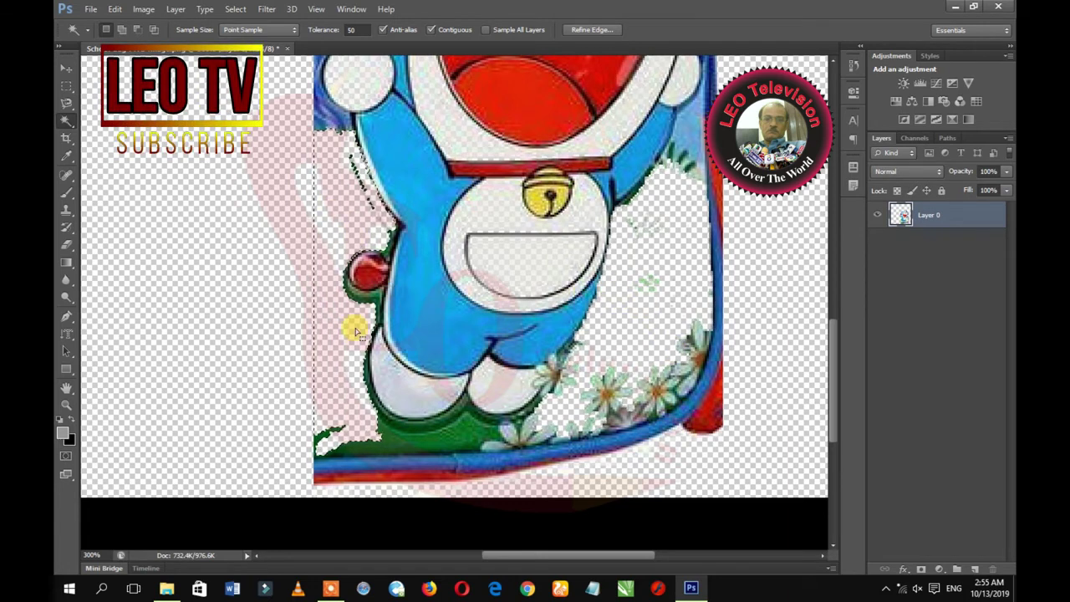
pyautogui.click(390, 440)
pyautogui.press('Delete')
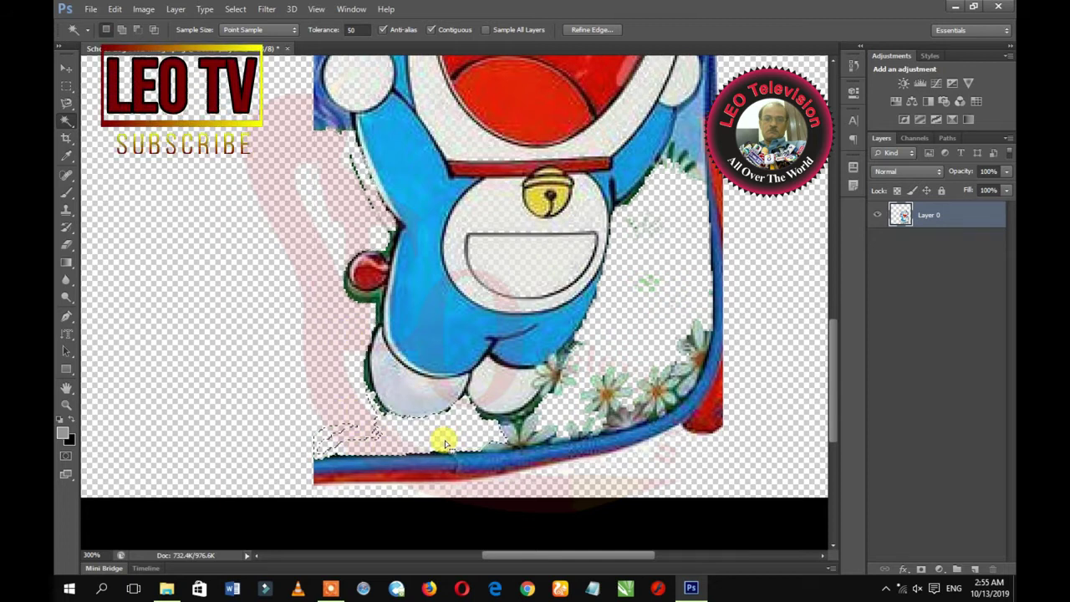
pyautogui.click(517, 431)
pyautogui.press('Delete')
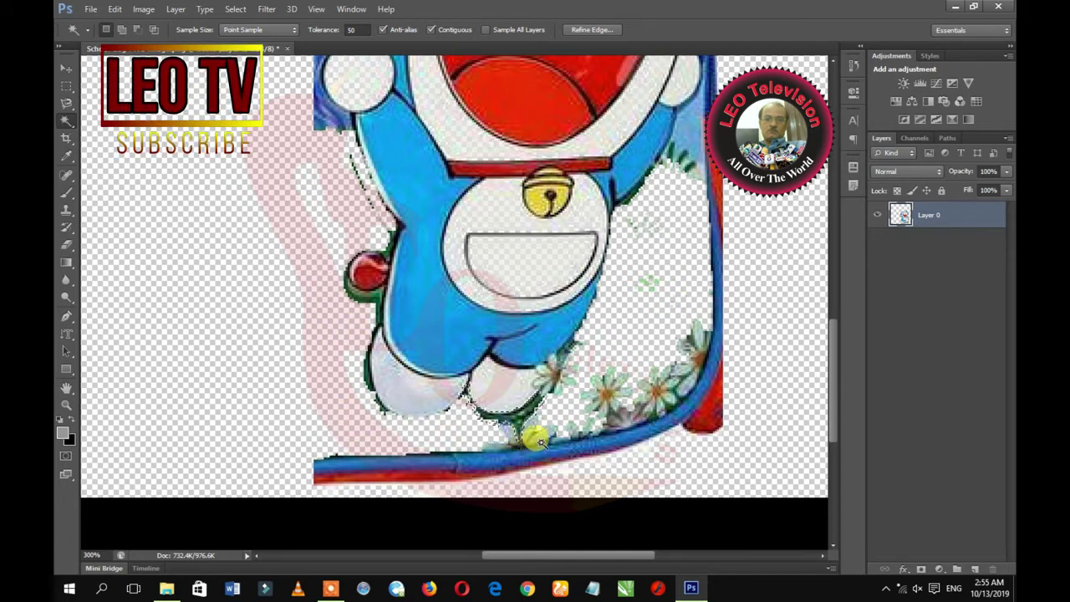
pyautogui.click(545, 418)
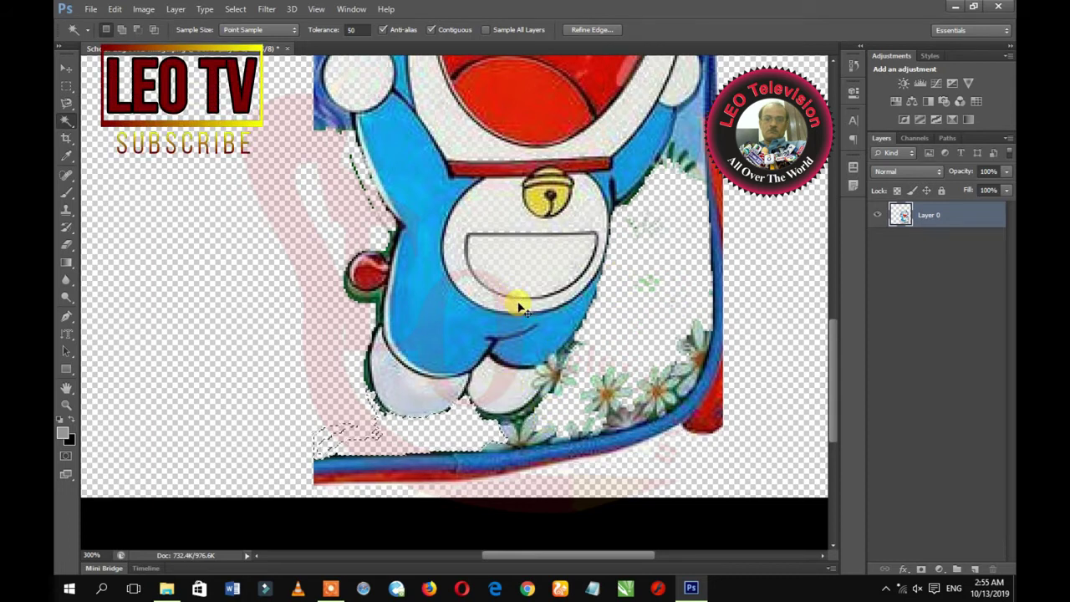
# Undo the three grass deletions to restore the green background.
pyautogui.hotkey('ctrl', 'alt', 'z')
pyautogui.hotkey('ctrl', 'alt', 'z')
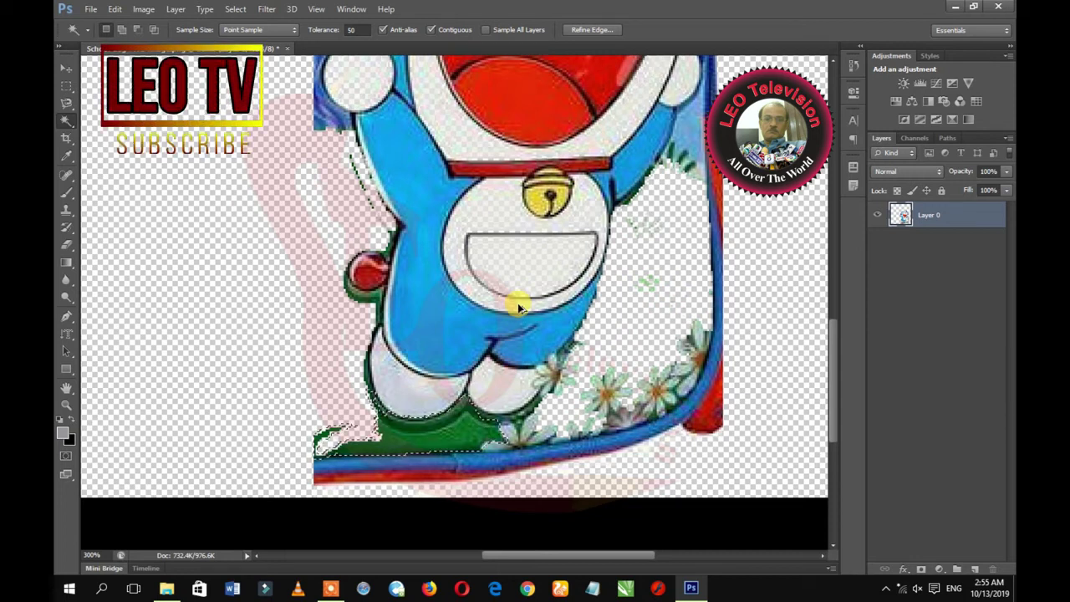
pyautogui.hotkey('ctrl', 'alt', 'z')
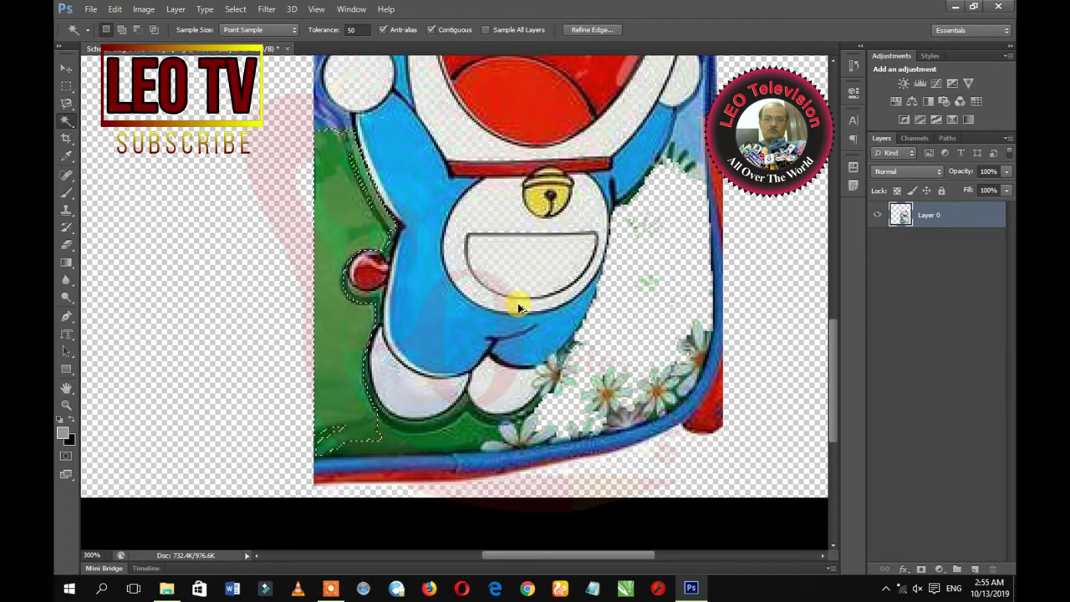
pyautogui.hotkey('ctrl', 'alt', 'z')
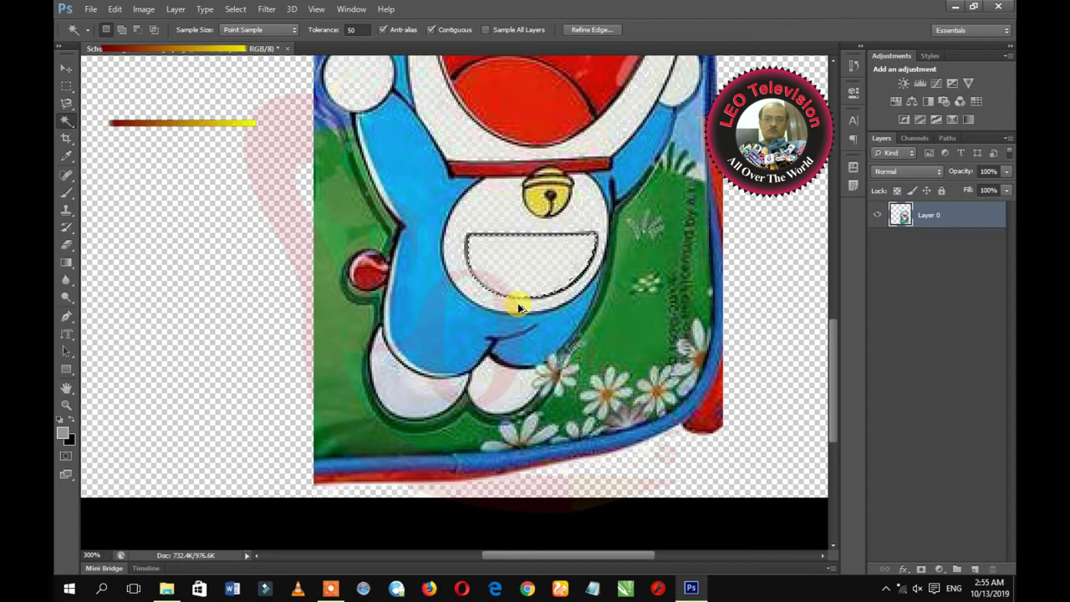
pyautogui.moveTo(832, 354); pyautogui.dragTo(833, 288)
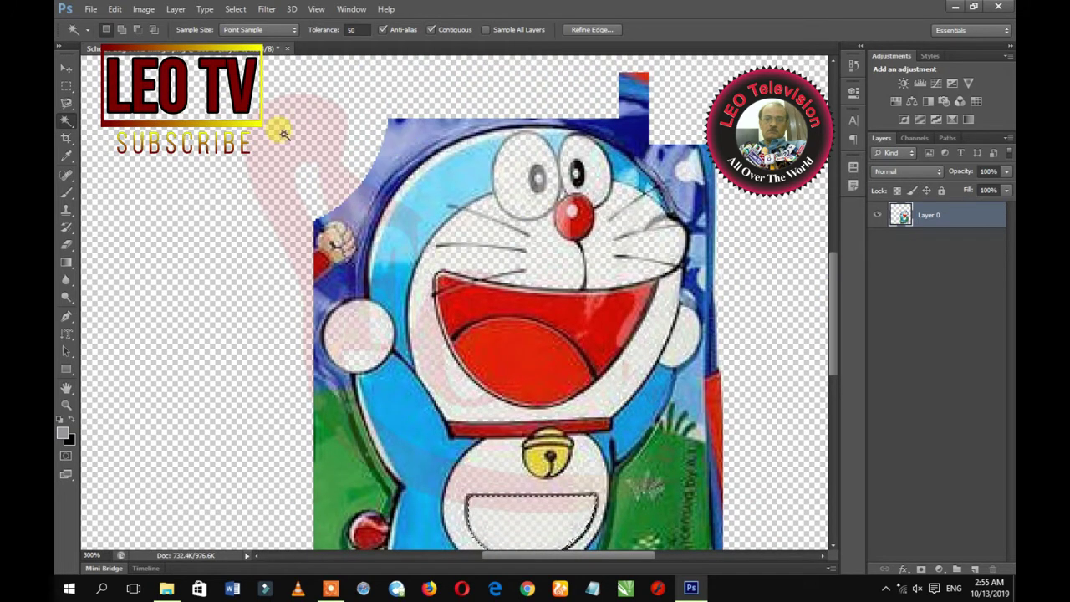
pyautogui.click(66, 104)
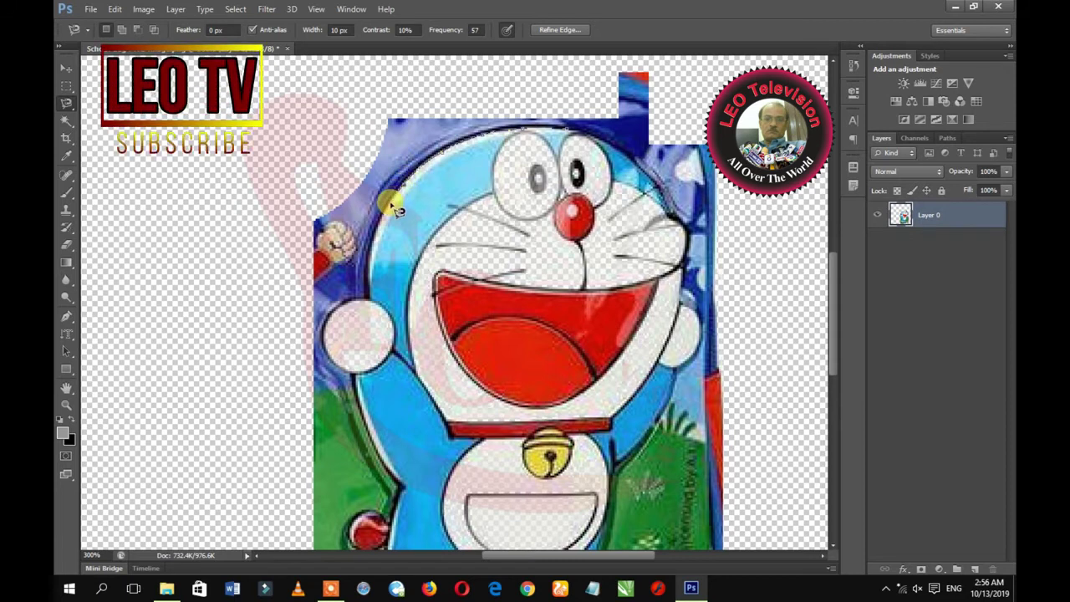
# Begin the Magnetic Lasso outline on Doraemon's head edge, cancelling a stray path across the face.
pyautogui.click(376, 255)
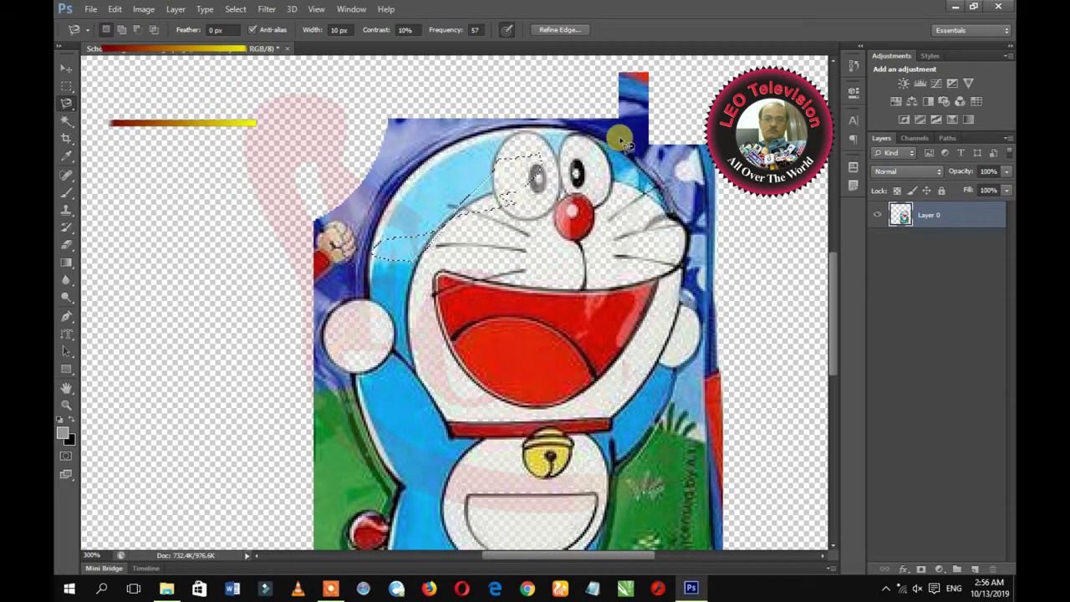
pyautogui.press('Escape')
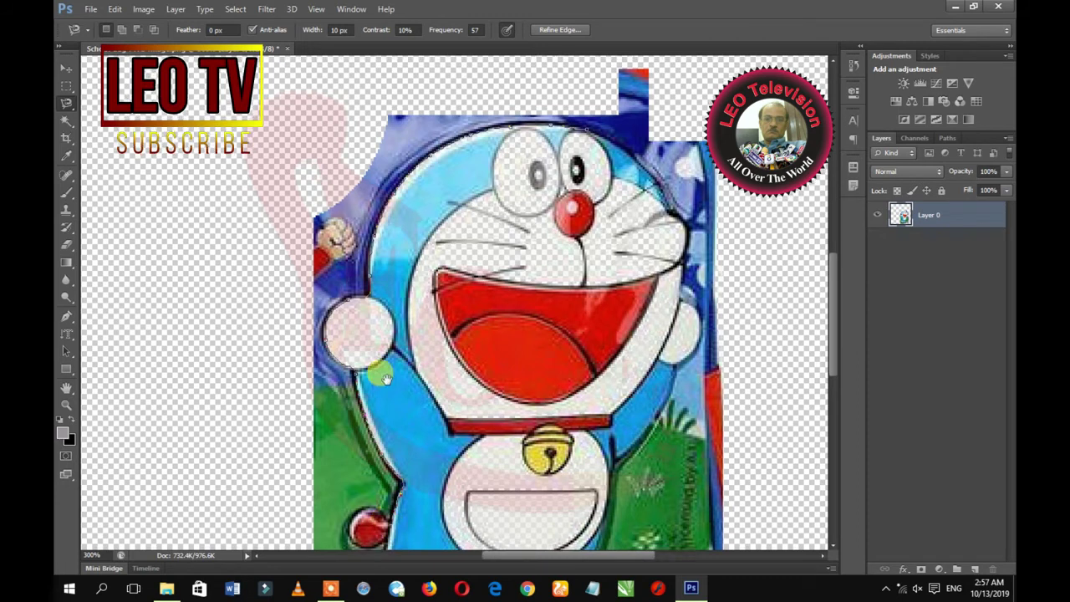
# Scroll down and continue the lasso outline along Doraemon's body, legs and right side.
pyautogui.scroll(-5, 388, 418)
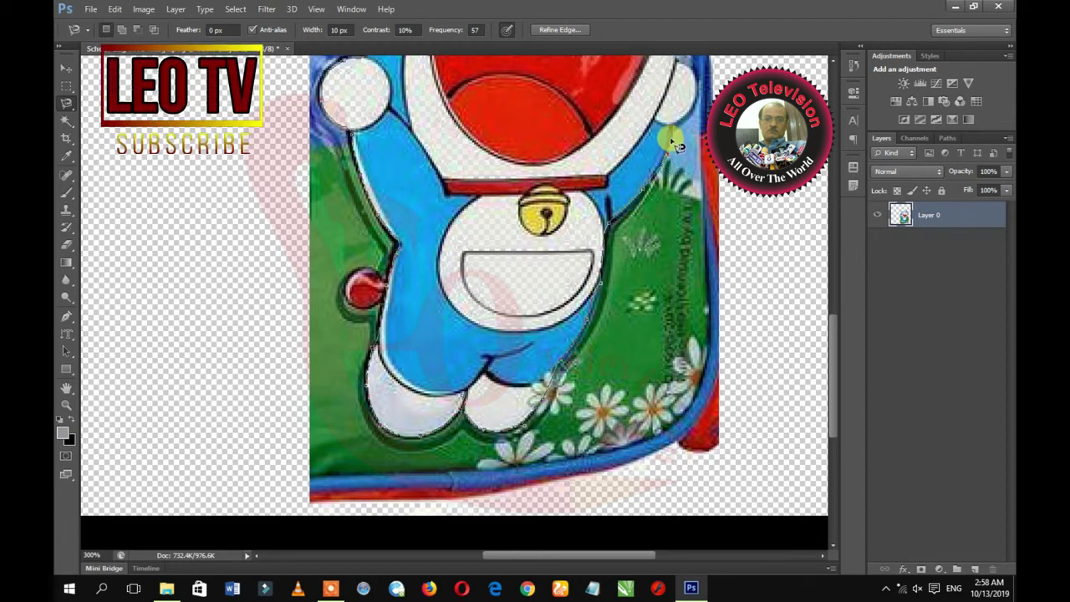
# Pan back to the head and close the lasso outline at its starting point.
pyautogui.moveTo(672, 127); pyautogui.dragTo(528, 320)
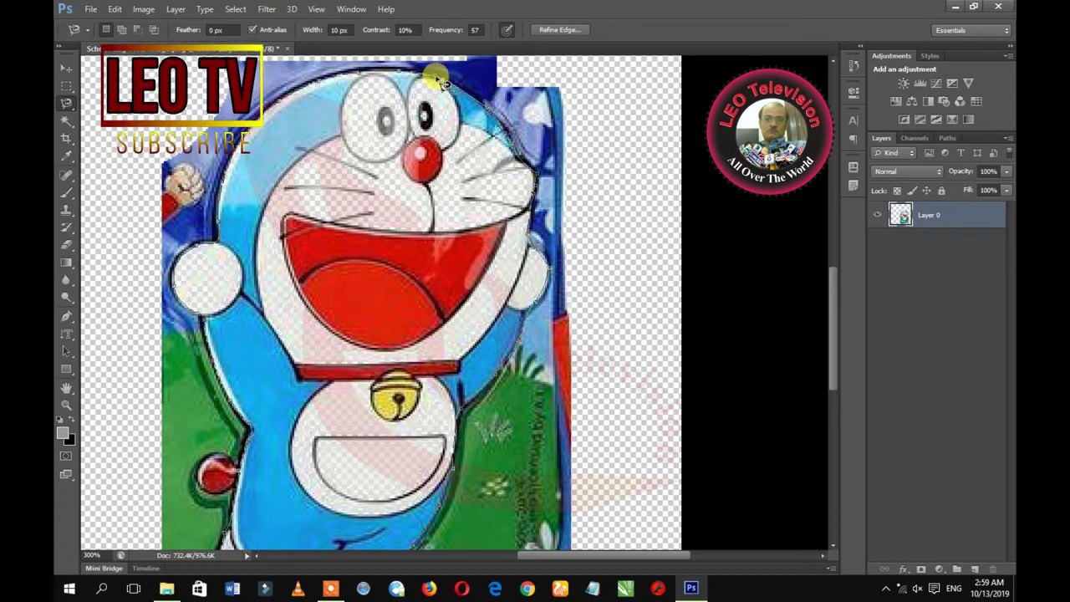
pyautogui.click(437, 81)
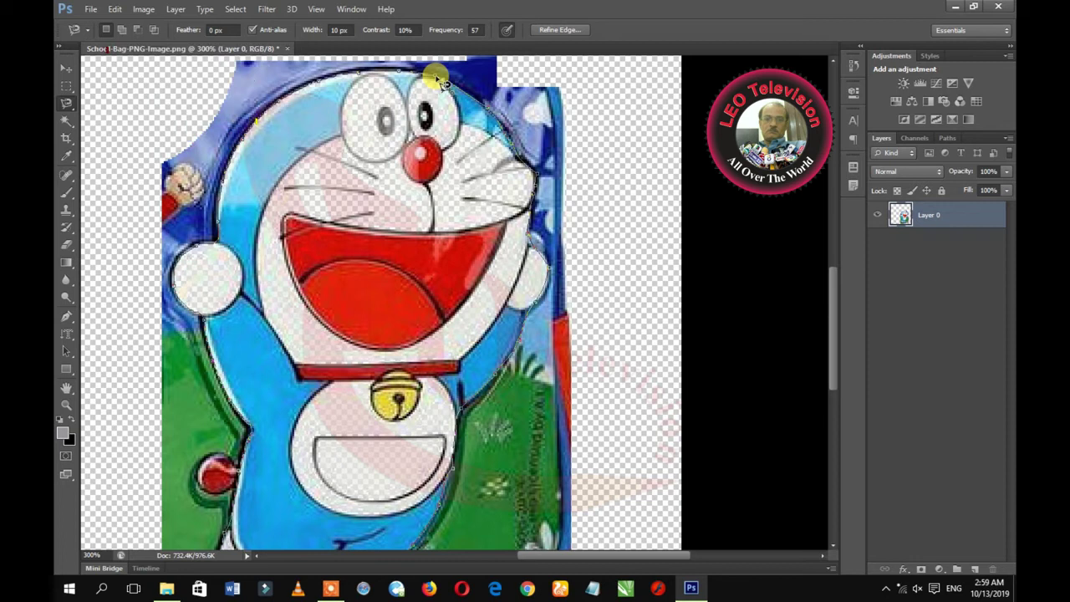
# Drag the selected Doraemon figure to the upper-left corner of the canvas, out of the pocket panel.
pyautogui.click(67, 67)
pyautogui.moveTo(264, 212)
pyautogui.mouseDown()
pyautogui.moveTo(162, 190)
pyautogui.moveTo(8, 188)
pyautogui.mouseUp()
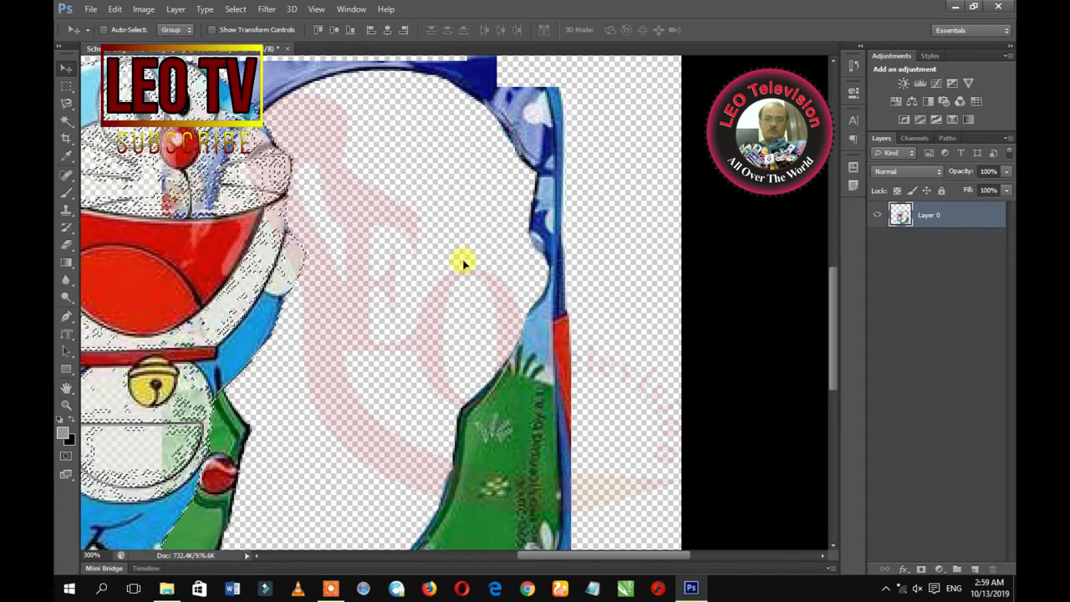
pyautogui.moveTo(470, 264); pyautogui.dragTo(207, 261)
pyautogui.press('z')
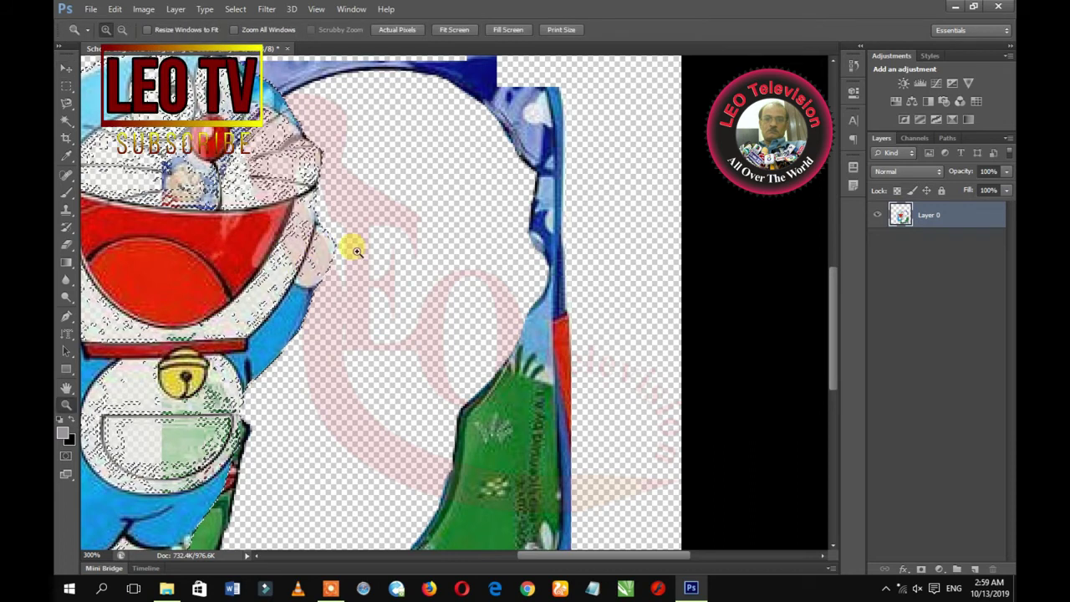
pyautogui.rightClick(350, 246)
pyautogui.click(394, 262)
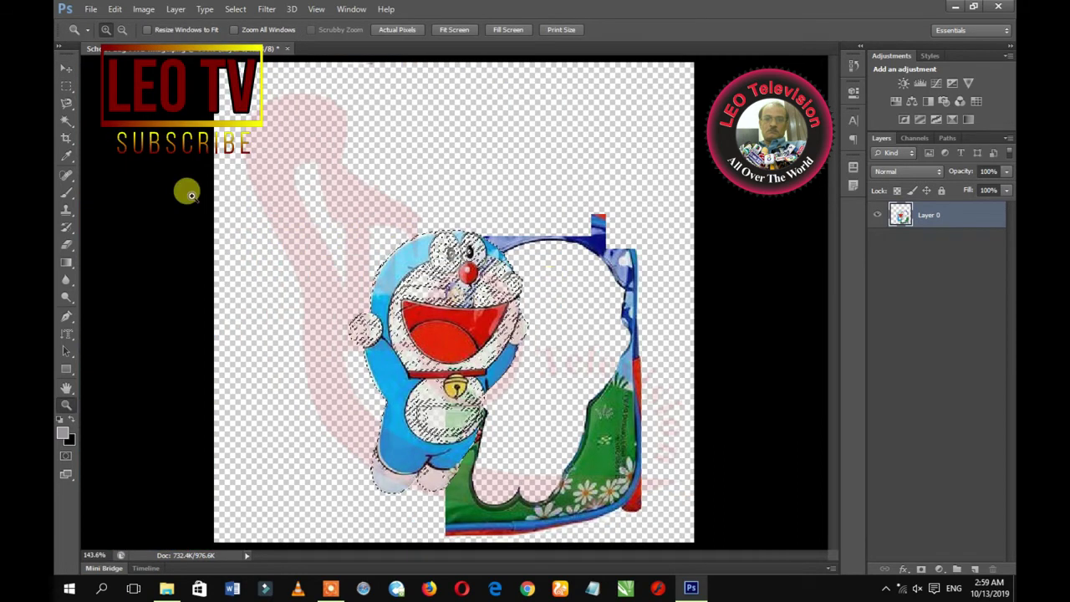
pyautogui.press('v')
pyautogui.moveTo(423, 303)
pyautogui.mouseDown()
pyautogui.moveTo(299, 178)
pyautogui.moveTo(288, 146)
pyautogui.mouseUp()
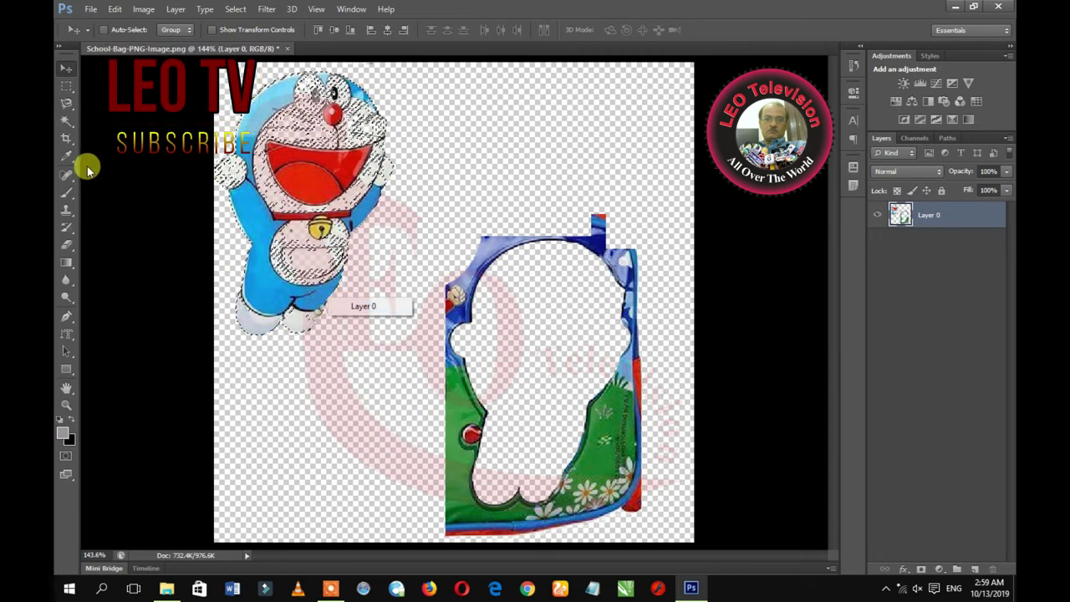
# Deselect Doraemon and nudge the whole layer slightly down on the canvas.
pyautogui.click(67, 103)
pyautogui.rightClick(369, 177)
pyautogui.click(380, 177)
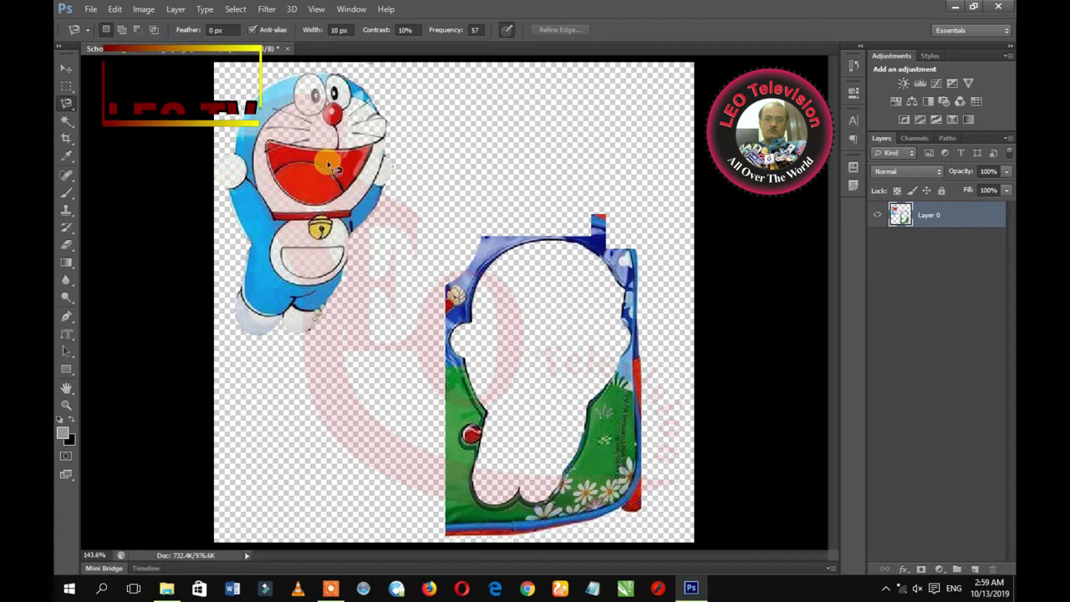
pyautogui.click(67, 68)
pyautogui.moveTo(416, 288); pyautogui.dragTo(418, 328)
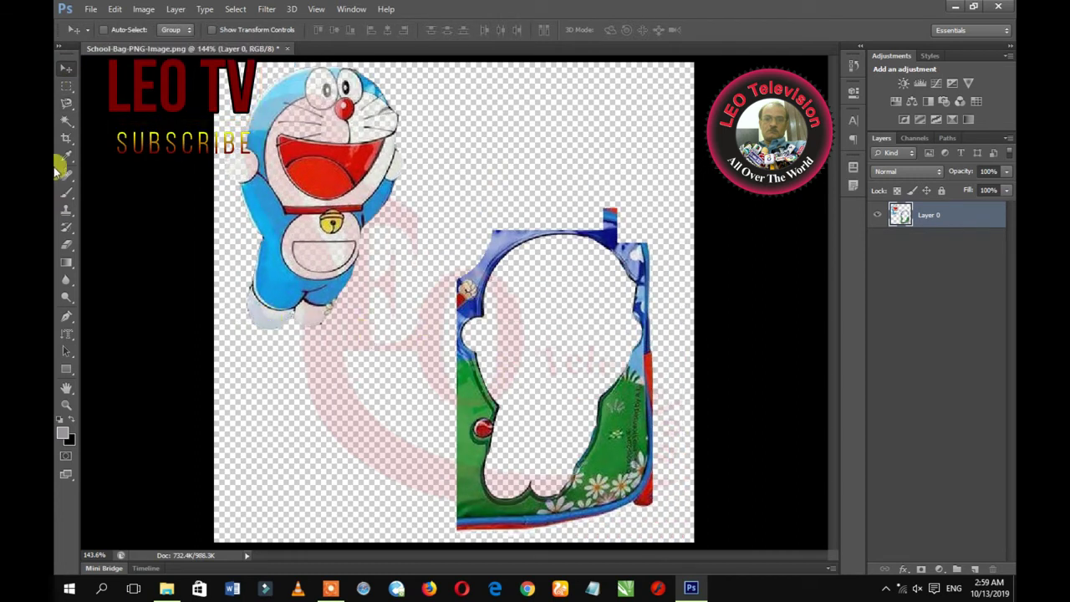
# Delete the bag frame artwork inside a rectangular marquee around it.
pyautogui.click(66, 86)
pyautogui.moveTo(664, 178); pyautogui.dragTo(435, 543)
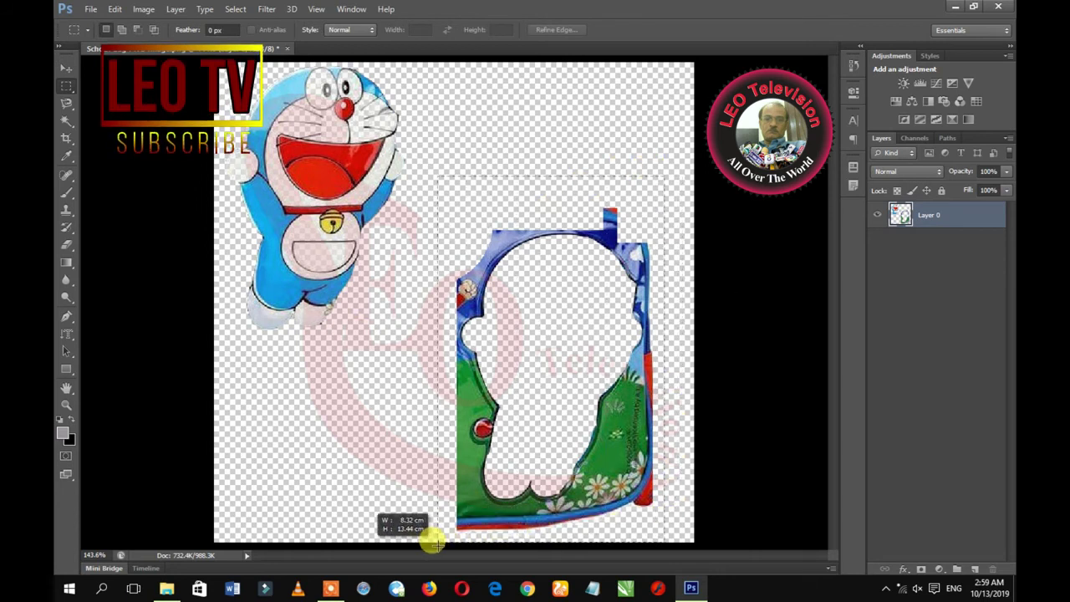
pyautogui.press('Delete')
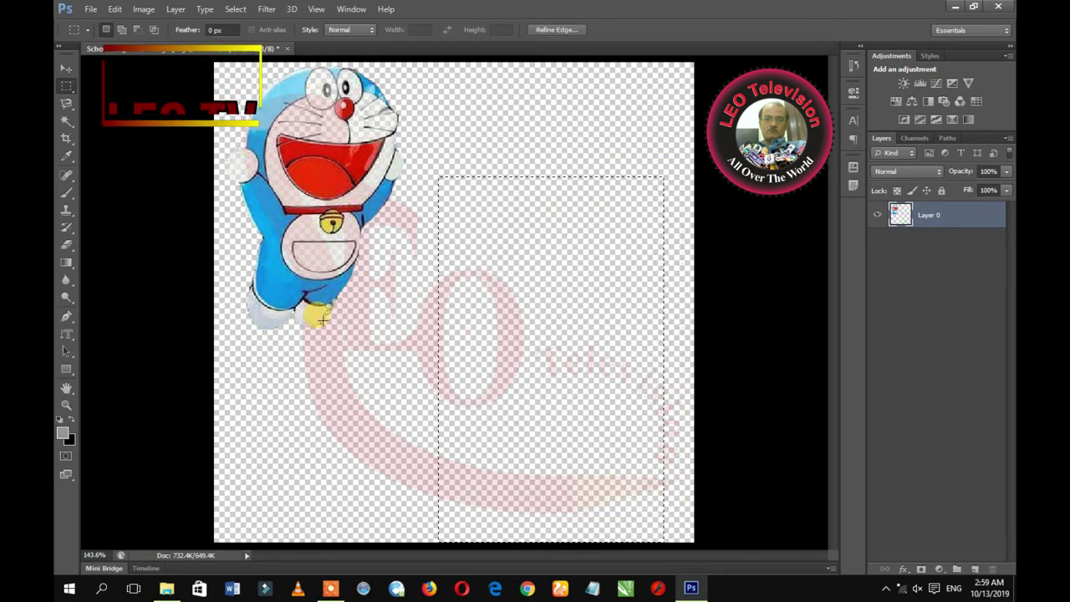
pyautogui.click(67, 67)
# Clear the rectangular and stray selections, then drag Doraemon to the canvas centre.
pyautogui.moveTo(276, 195); pyautogui.dragTo(392, 294)
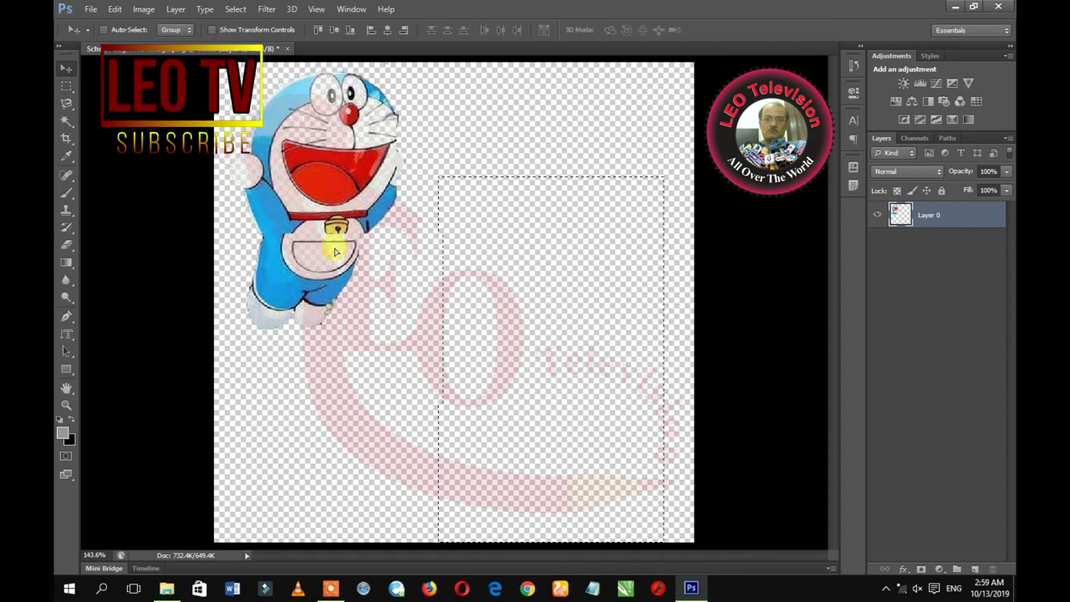
pyautogui.moveTo(545, 262); pyautogui.dragTo(493, 223)
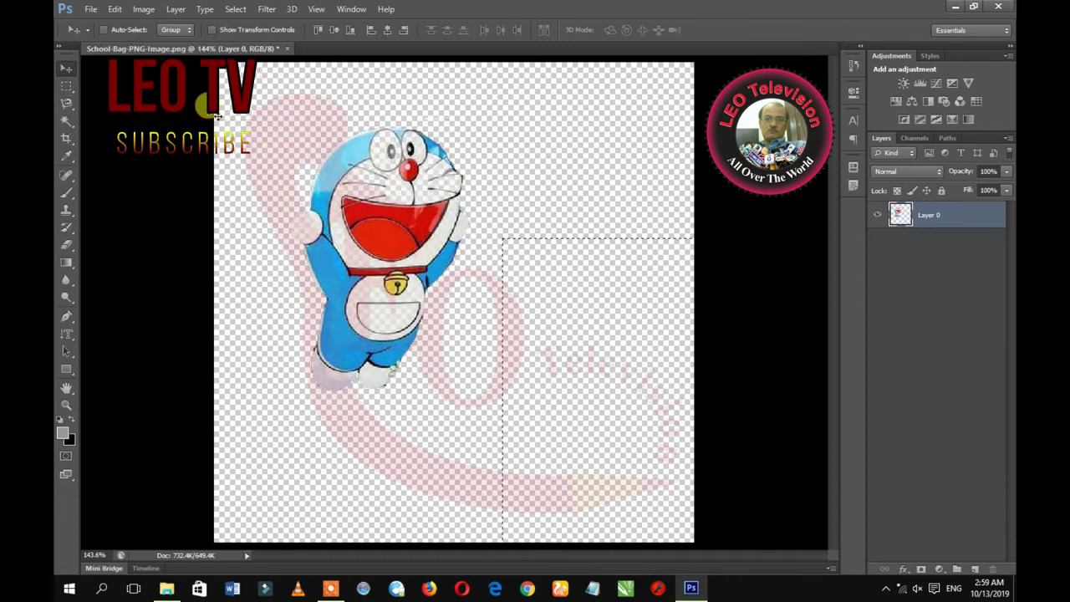
pyautogui.click(67, 103)
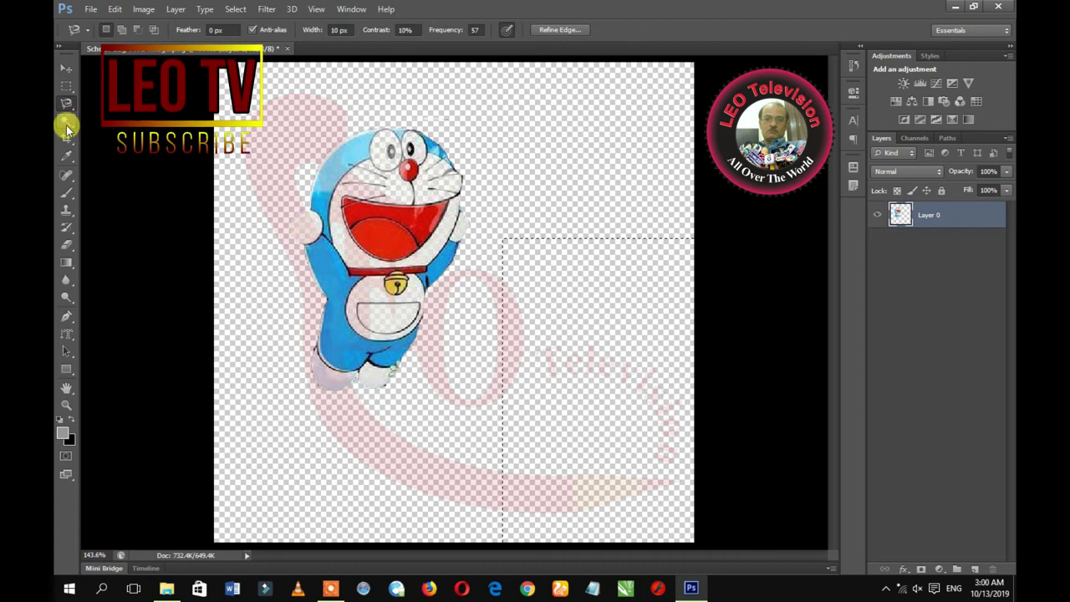
pyautogui.rightClick(305, 179)
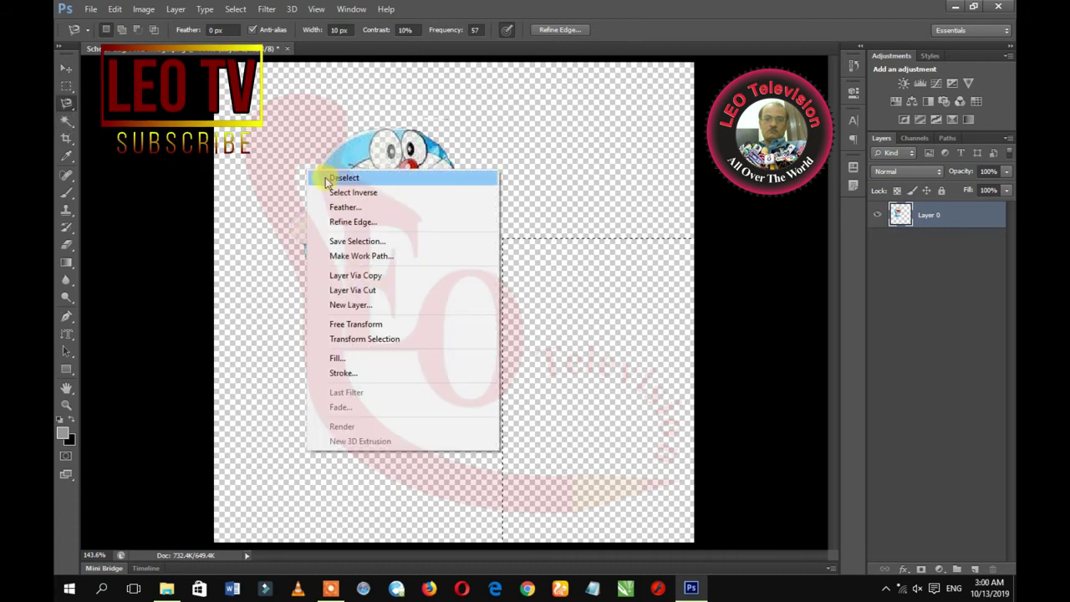
pyautogui.click(325, 177)
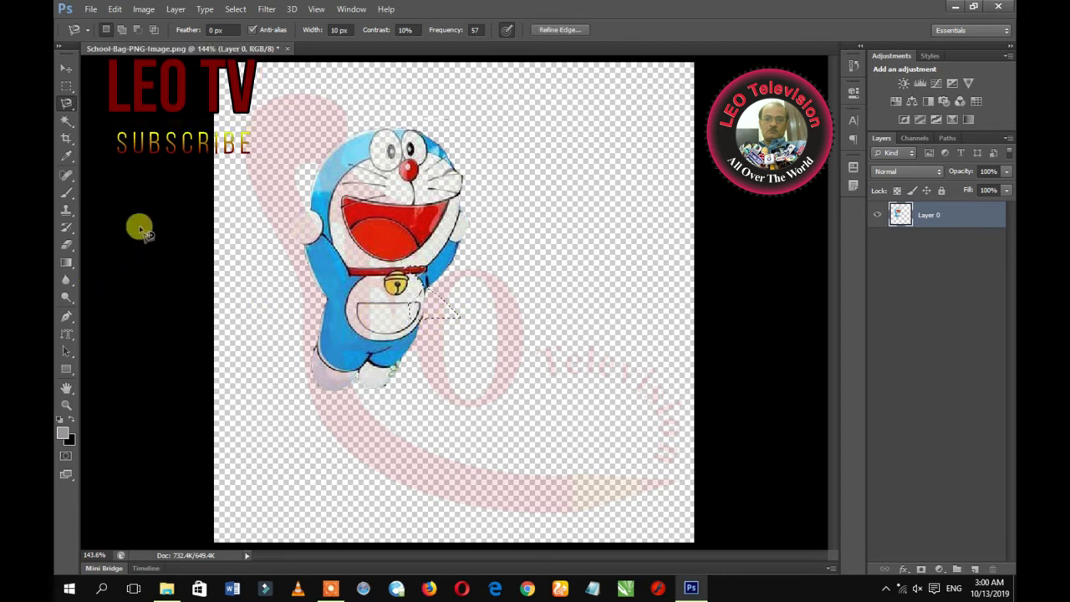
pyautogui.rightClick(295, 279)
pyautogui.click(328, 286)
pyautogui.click(62, 68)
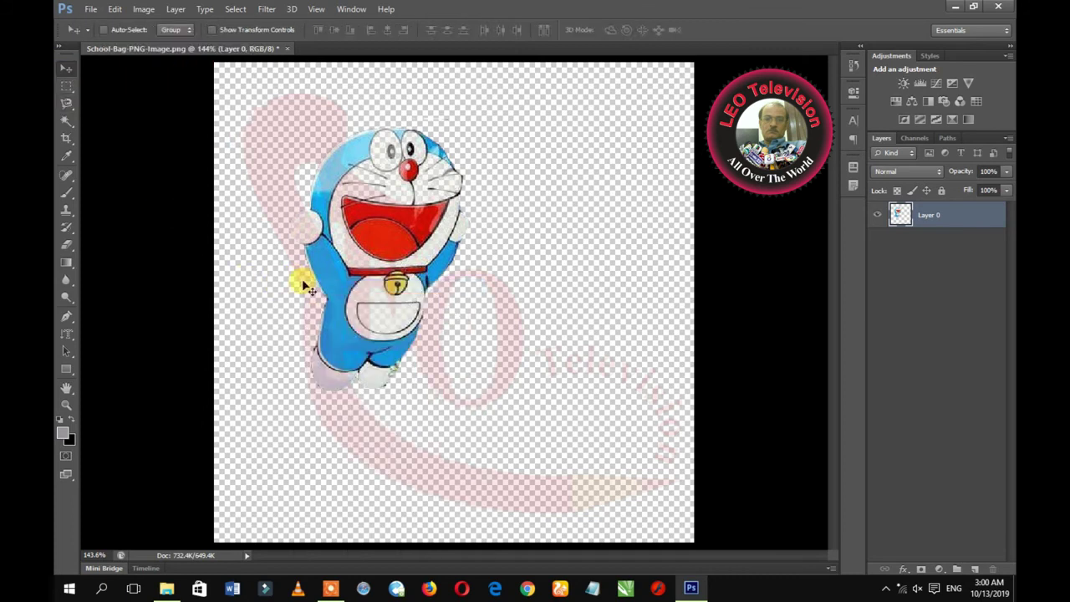
pyautogui.moveTo(306, 287)
pyautogui.mouseDown()
pyautogui.moveTo(449, 326)
pyautogui.moveTo(403, 338)
pyautogui.mouseUp()
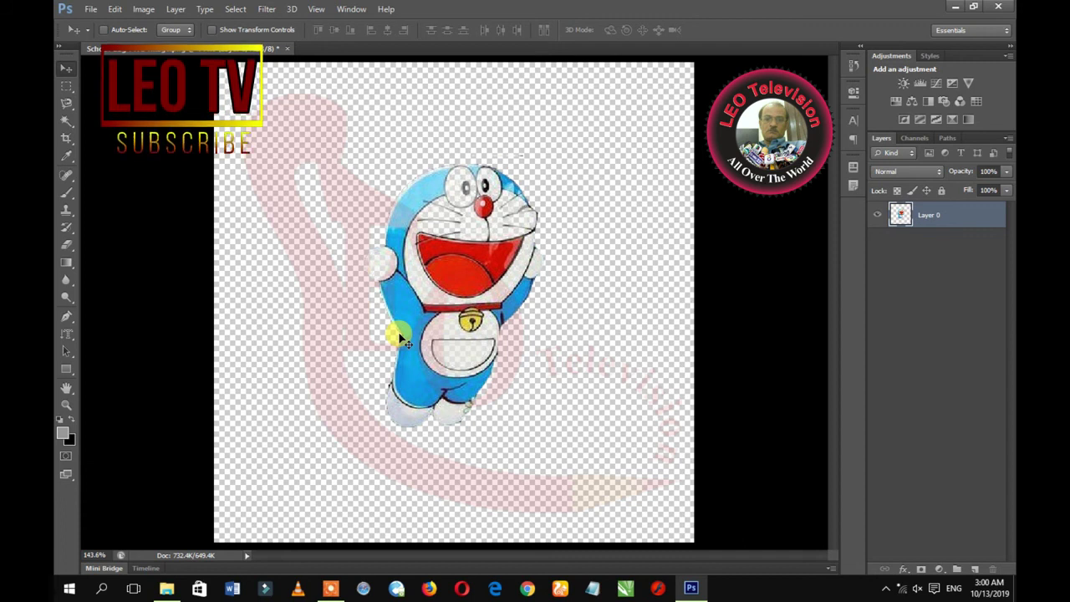
# Open the red-and-black PNGPIX backpack PNG as a second document.
pyautogui.click(71, 143)
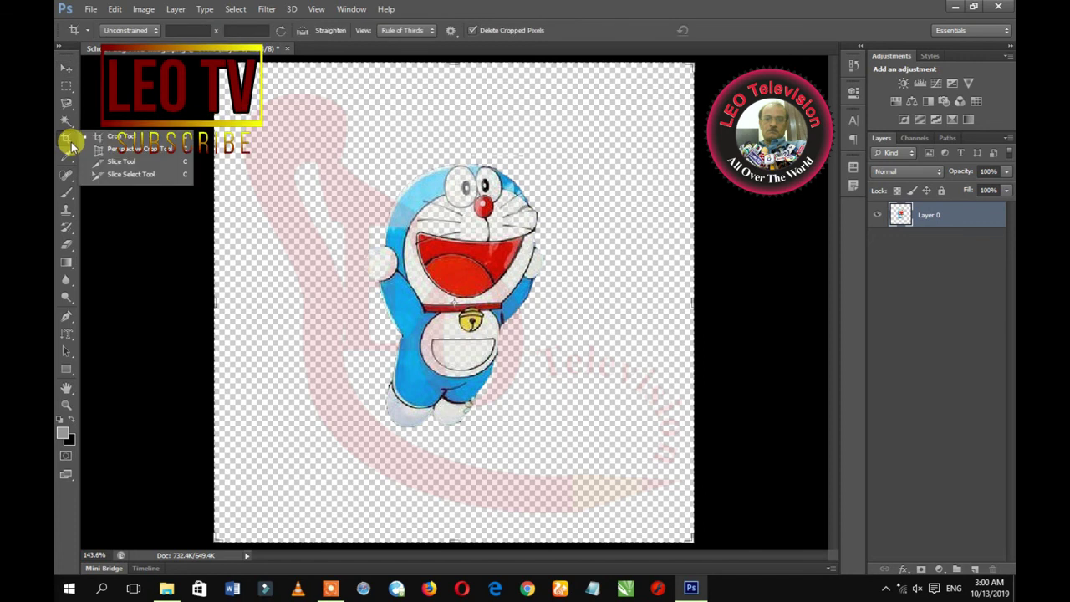
pyautogui.click(72, 144)
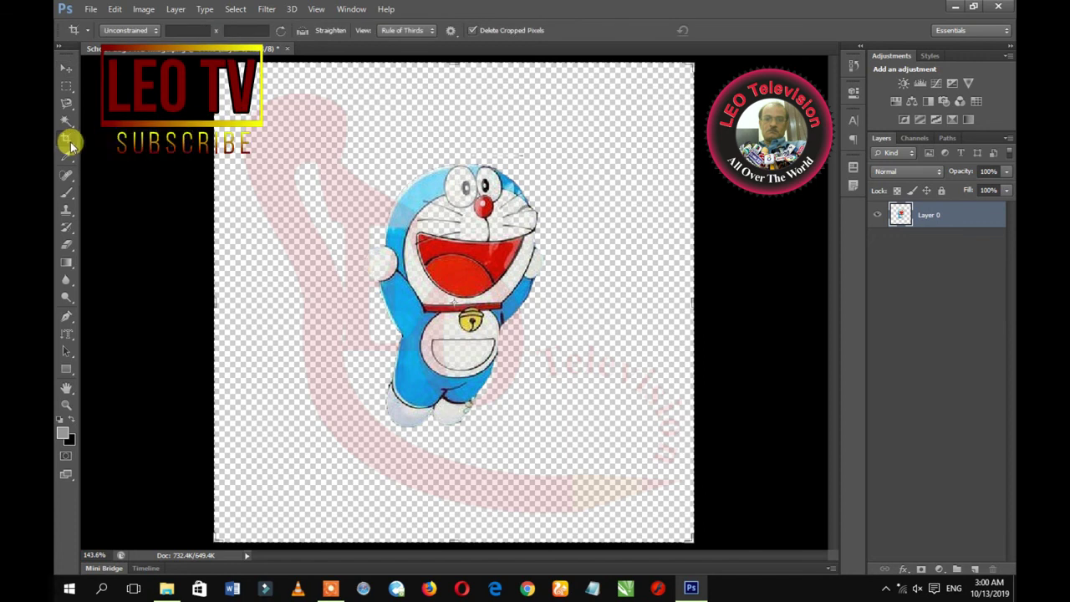
pyautogui.click(89, 8)
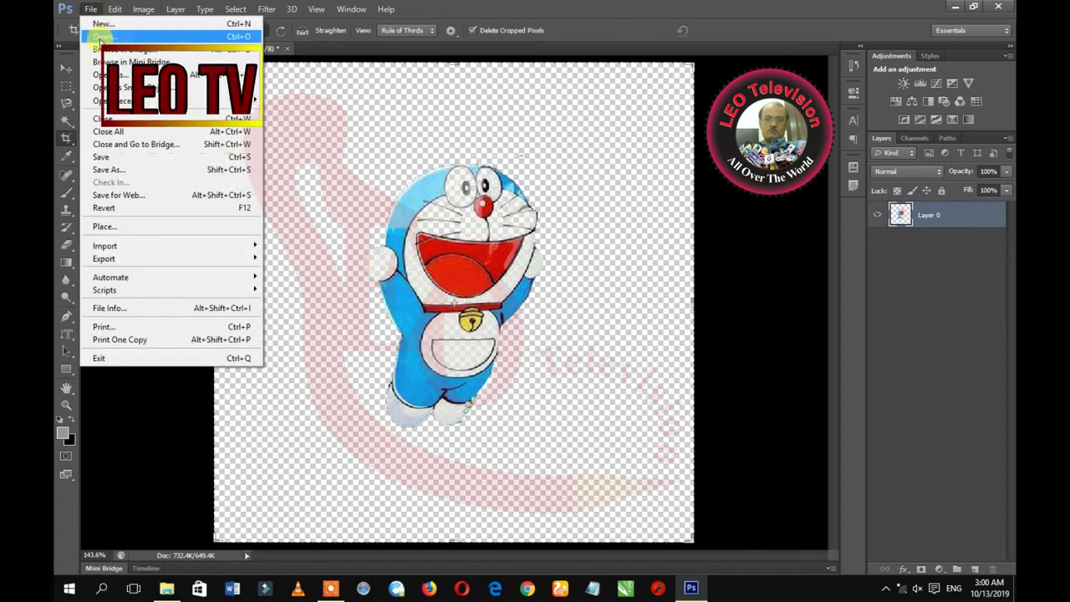
pyautogui.click(100, 36)
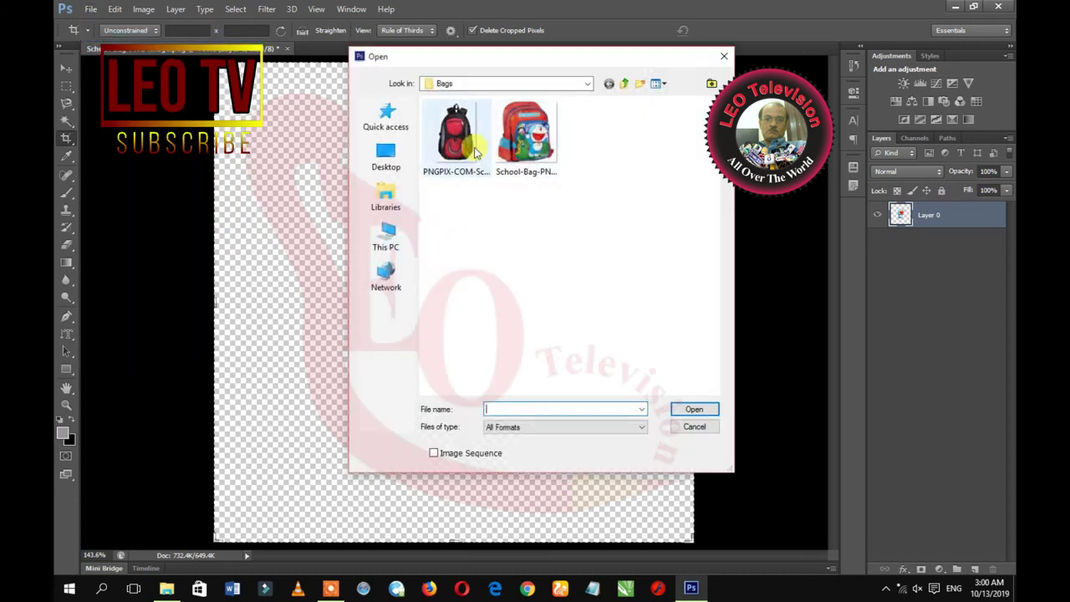
pyautogui.doubleClick(470, 146)
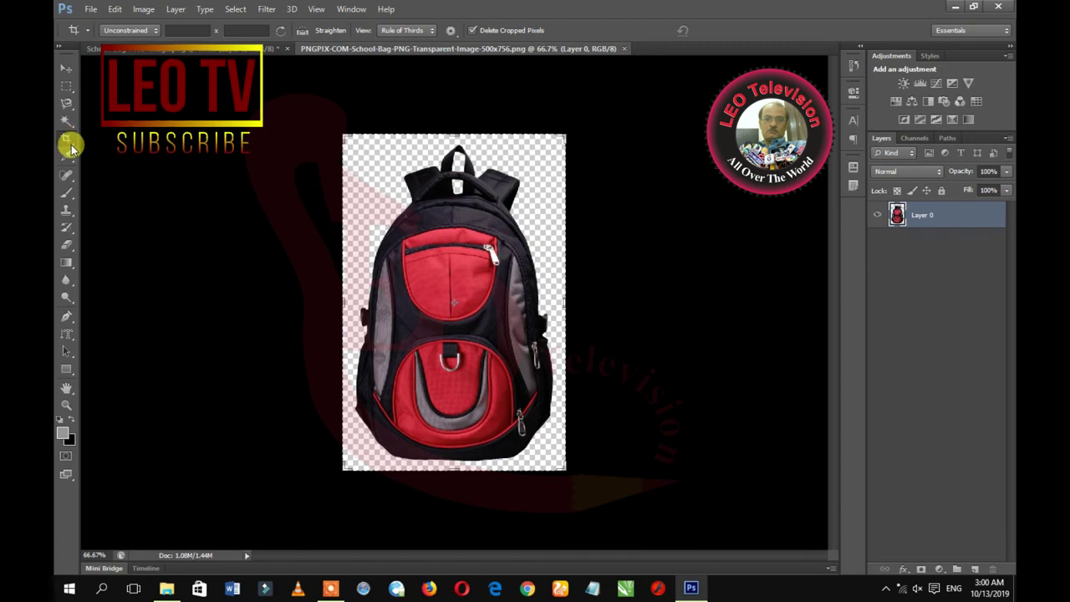
# Crop the backpack image down to its upper red front pocket.
pyautogui.rightClick(71, 148)
pyautogui.click(103, 138)
pyautogui.moveTo(409, 269); pyautogui.dragTo(525, 360)
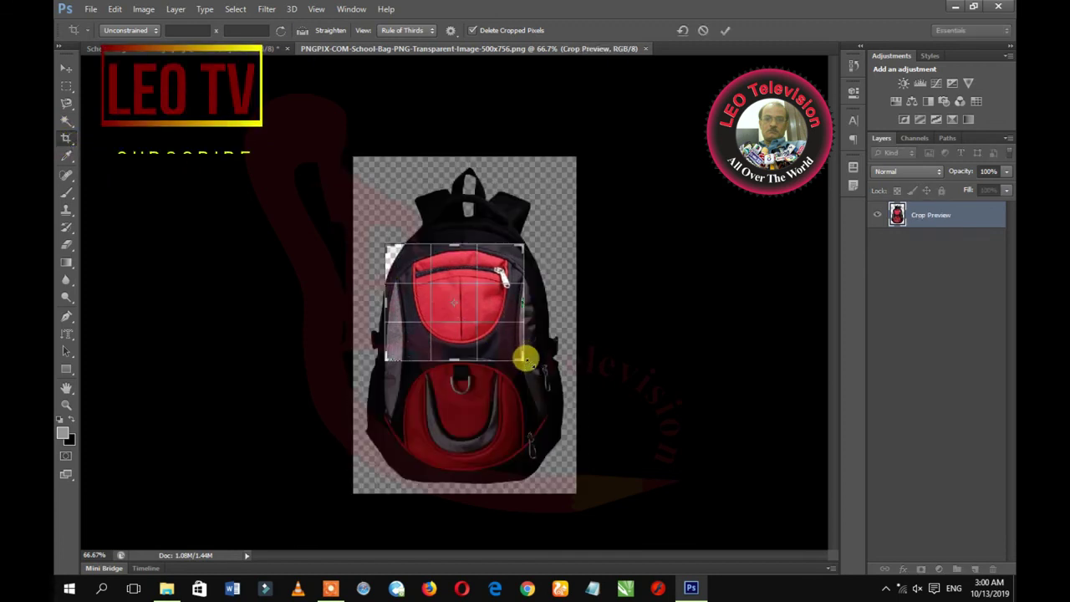
pyautogui.press('Return')
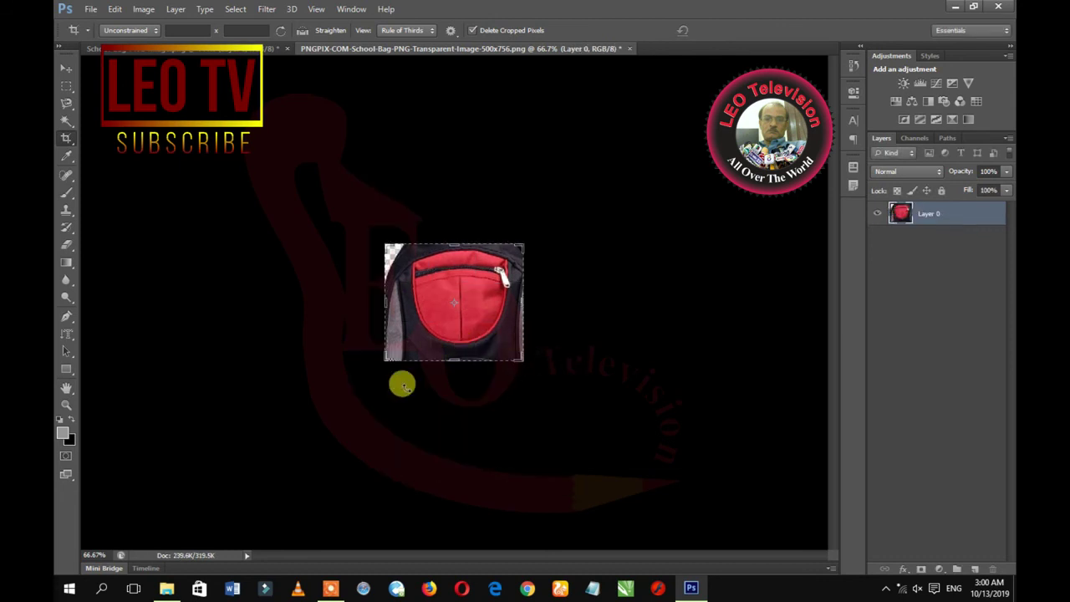